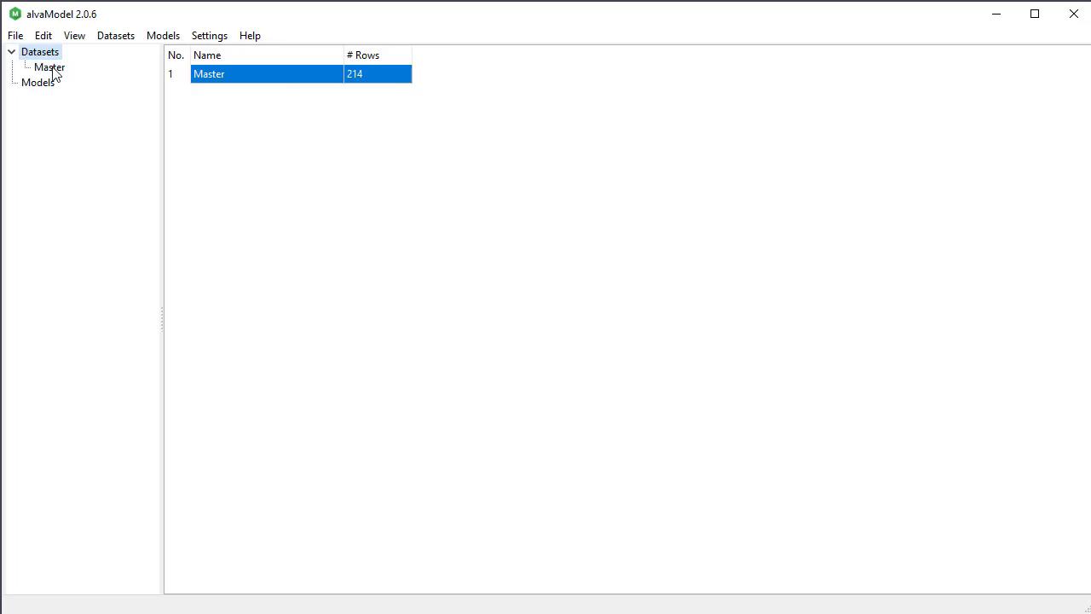
- Import the external variables from BMF_ext_vars.txt as a tab-delimited file with a header row
{"action": "left_click", "coordinate": [51, 68]}
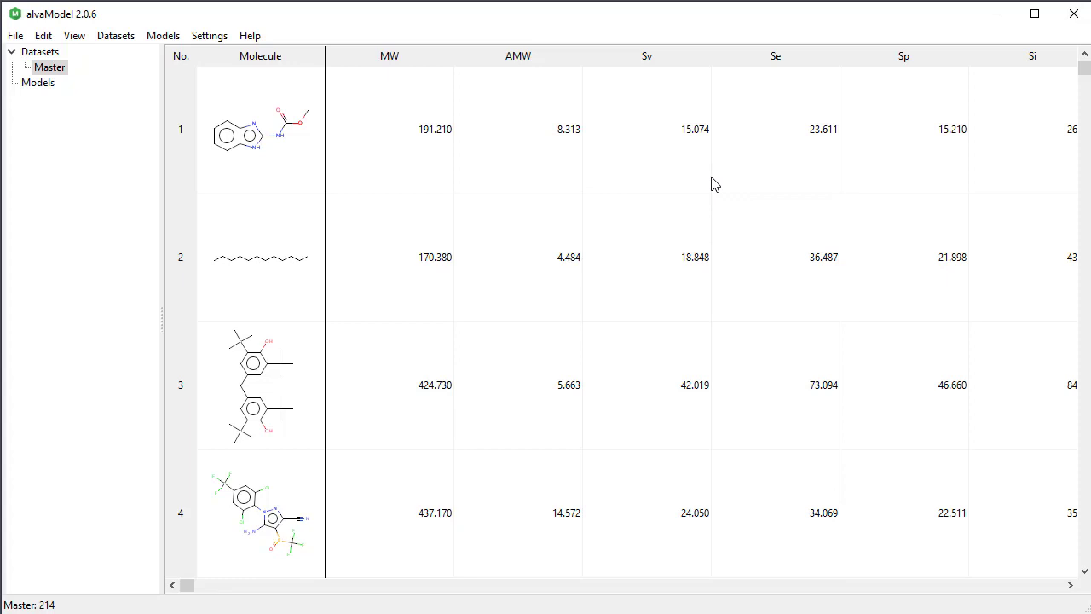
{"action": "left_click", "coordinate": [15, 37]}
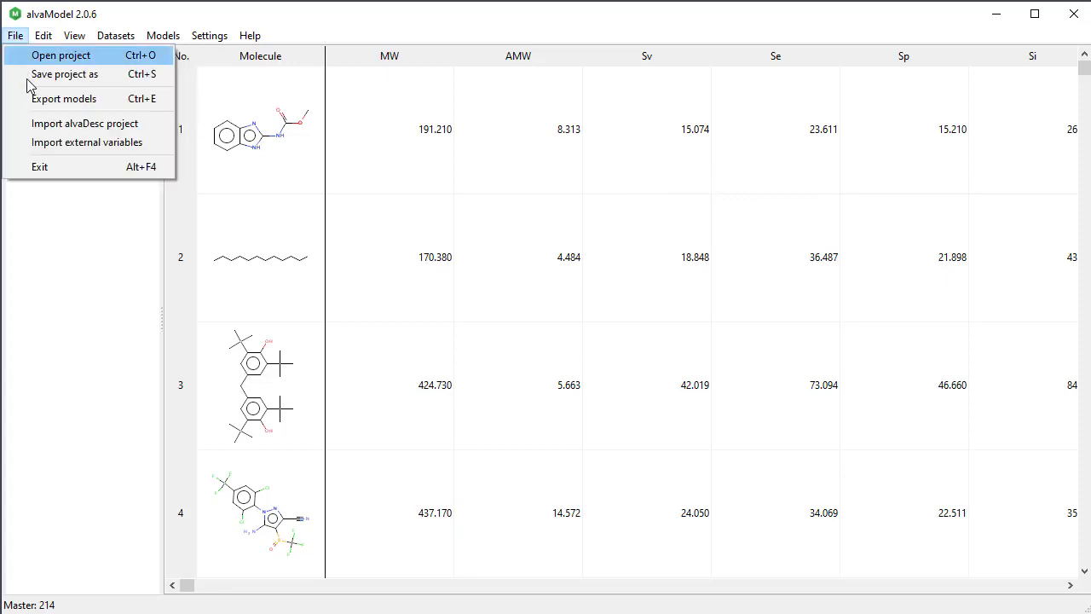
{"action": "left_click", "coordinate": [55, 142]}
{"action": "double_click", "coordinate": [378, 177]}
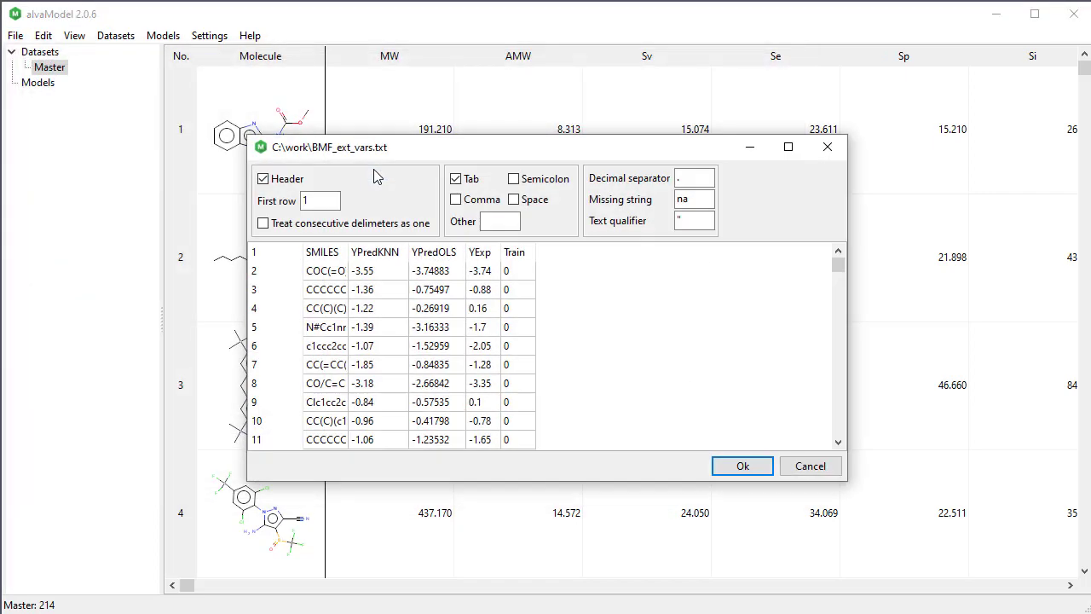
{"action": "left_click", "coordinate": [743, 467]}
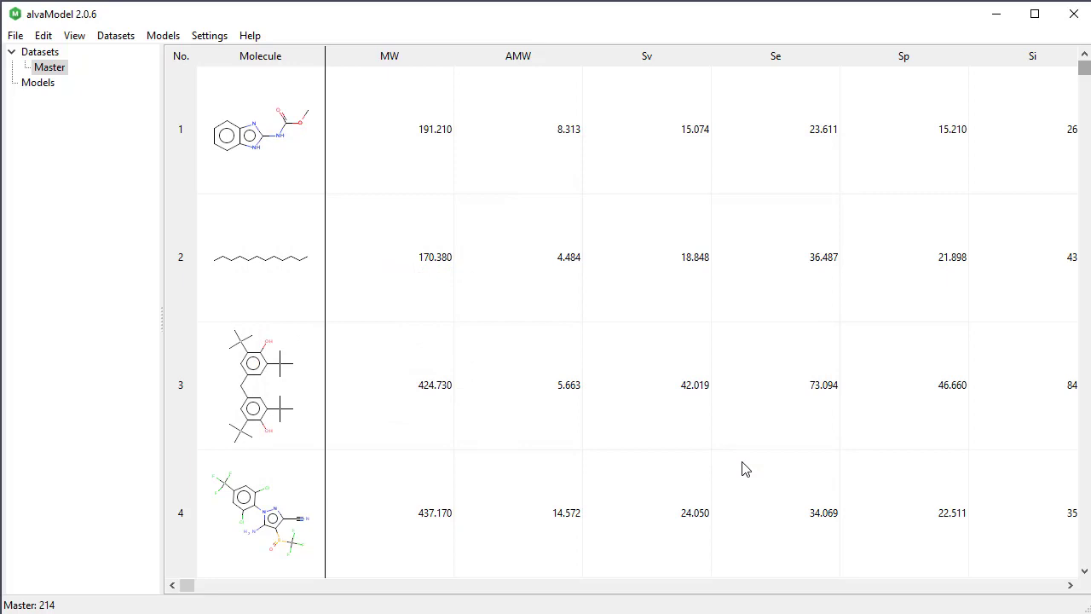
{"action": "left_click", "coordinate": [707, 338]}
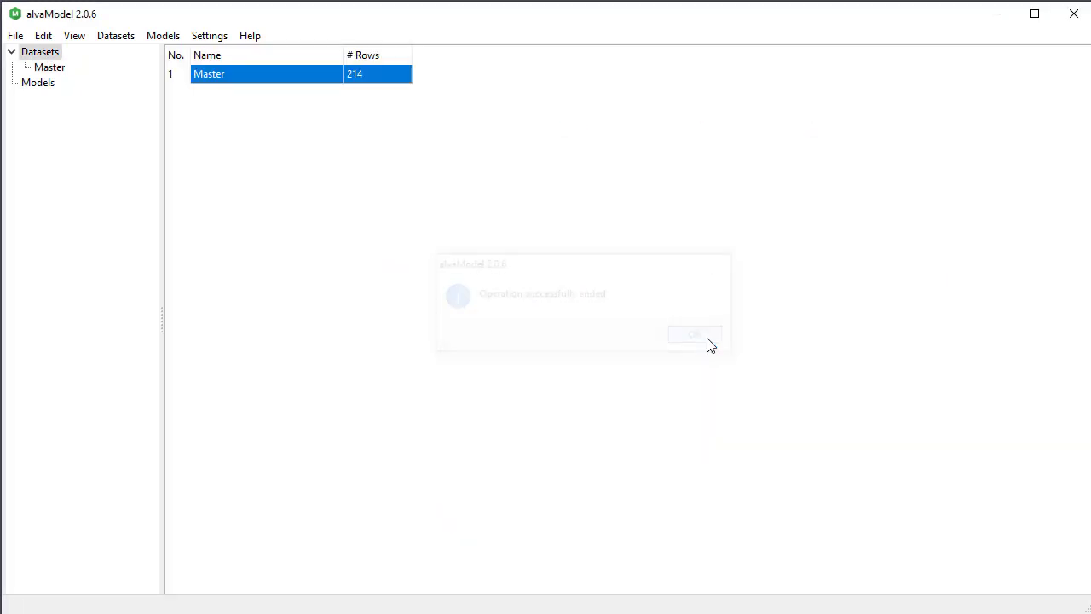
- Split the Master dataset by size into Training and Test sets, with a 60% training size and Venetian blinds
{"action": "left_click", "coordinate": [117, 38]}
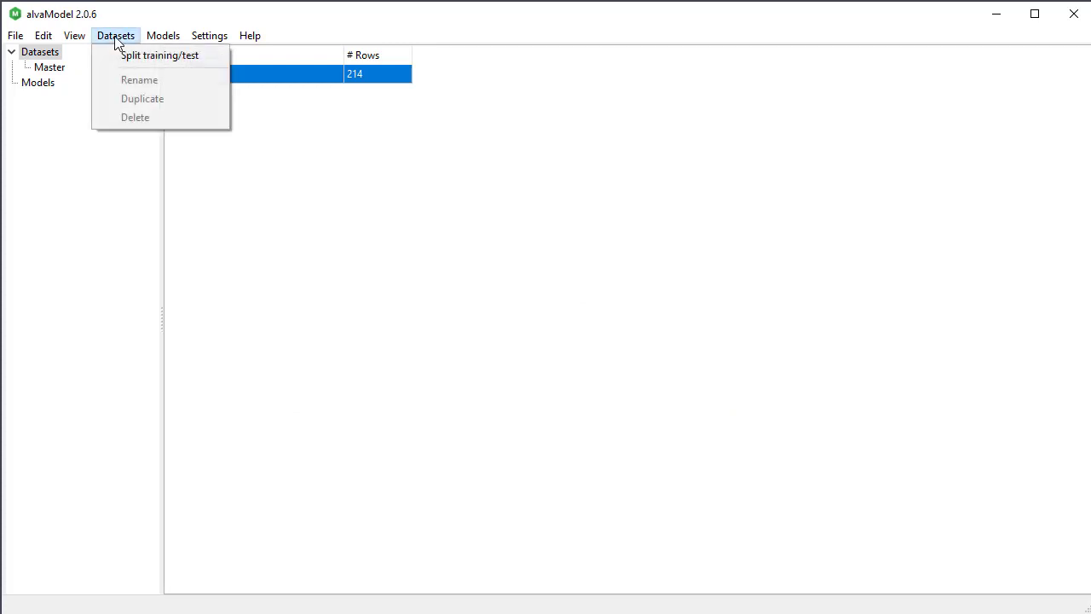
{"action": "left_click", "coordinate": [205, 55]}
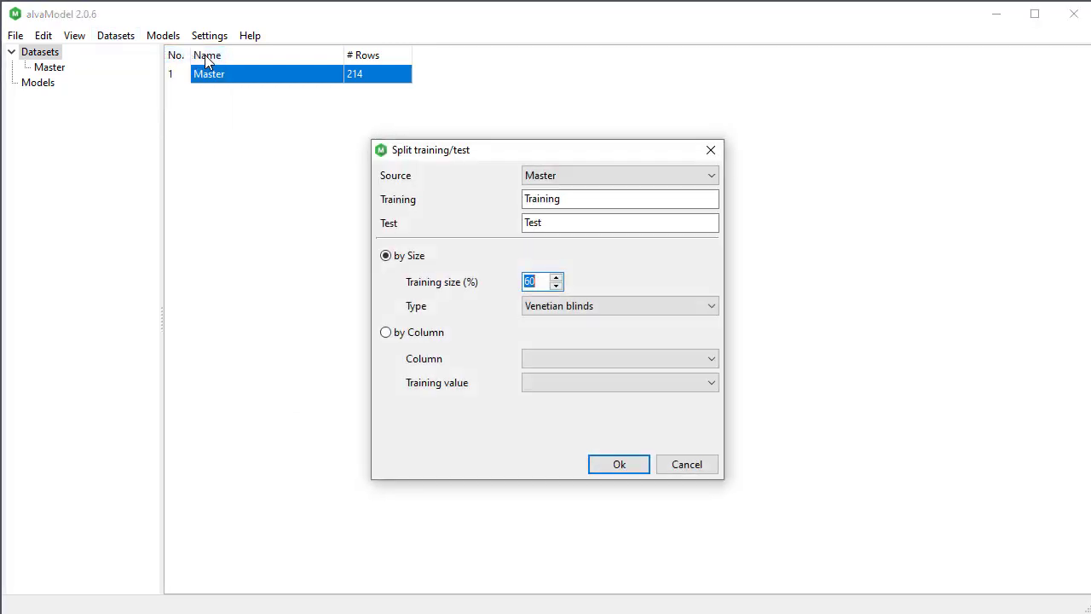
{"action": "left_click", "coordinate": [429, 336]}
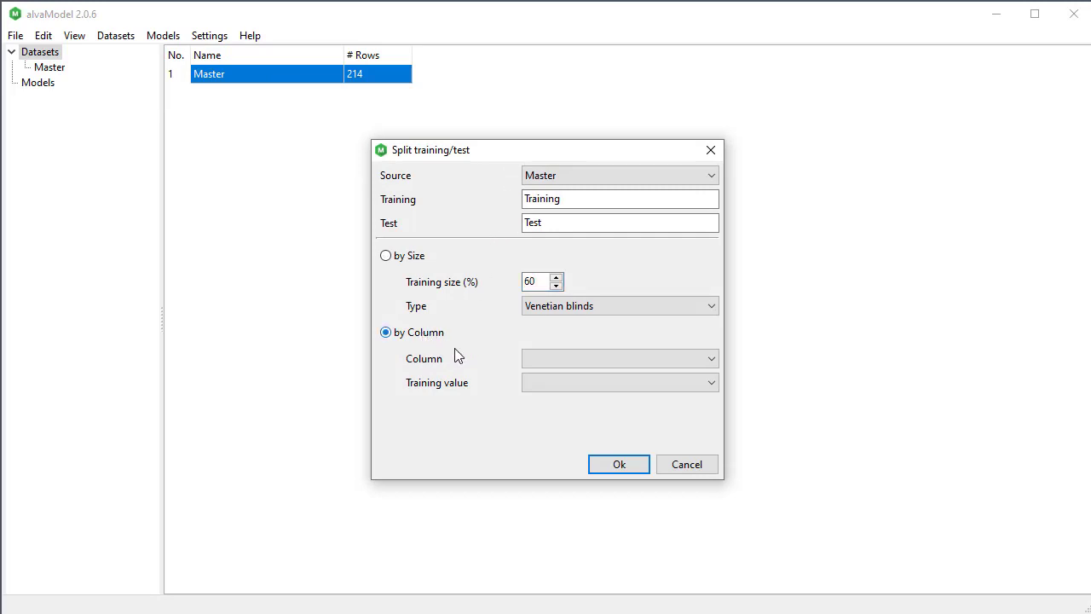
{"action": "left_click", "coordinate": [602, 361]}
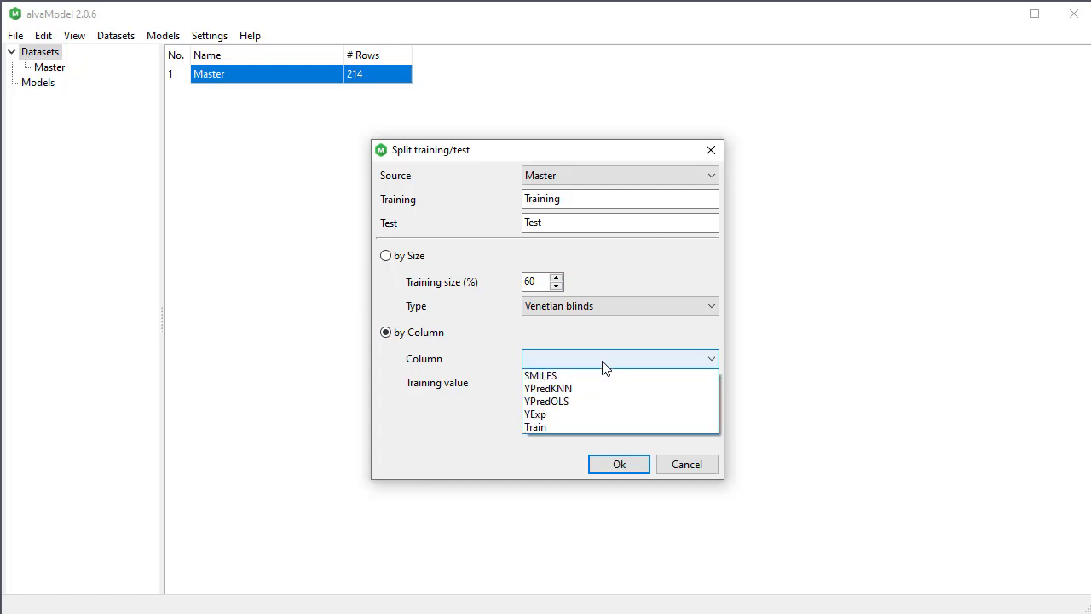
{"action": "left_click", "coordinate": [562, 427]}
{"action": "left_click", "coordinate": [565, 383]}
{"action": "left_click", "coordinate": [555, 412]}
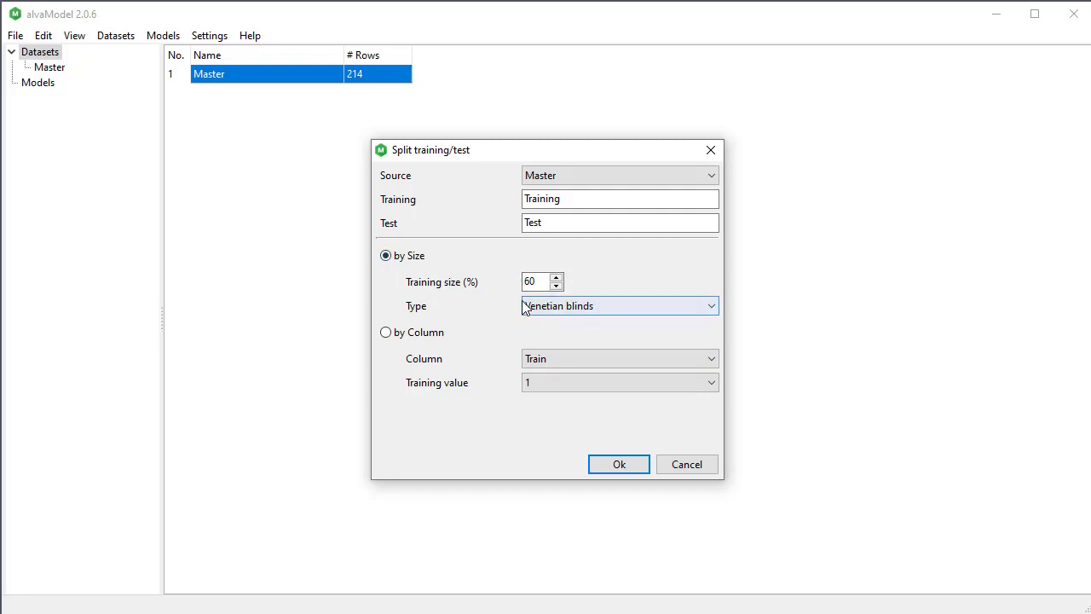
{"action": "left_click", "coordinate": [619, 464]}
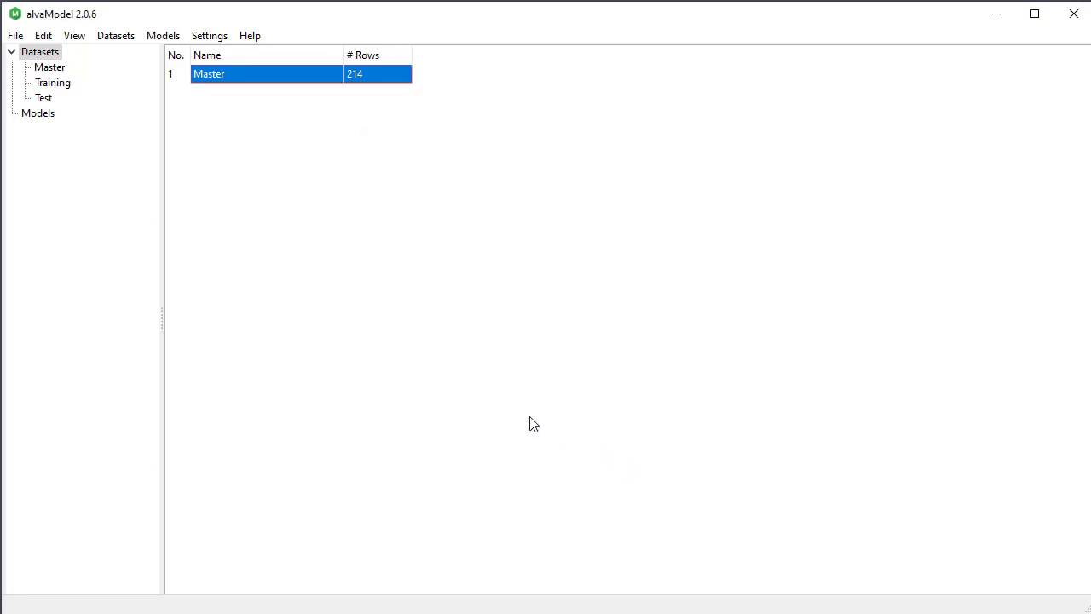
- View the Training dataset and start a manually defined regression model using Linear Regression (OLS)
{"action": "left_click", "coordinate": [53, 83]}
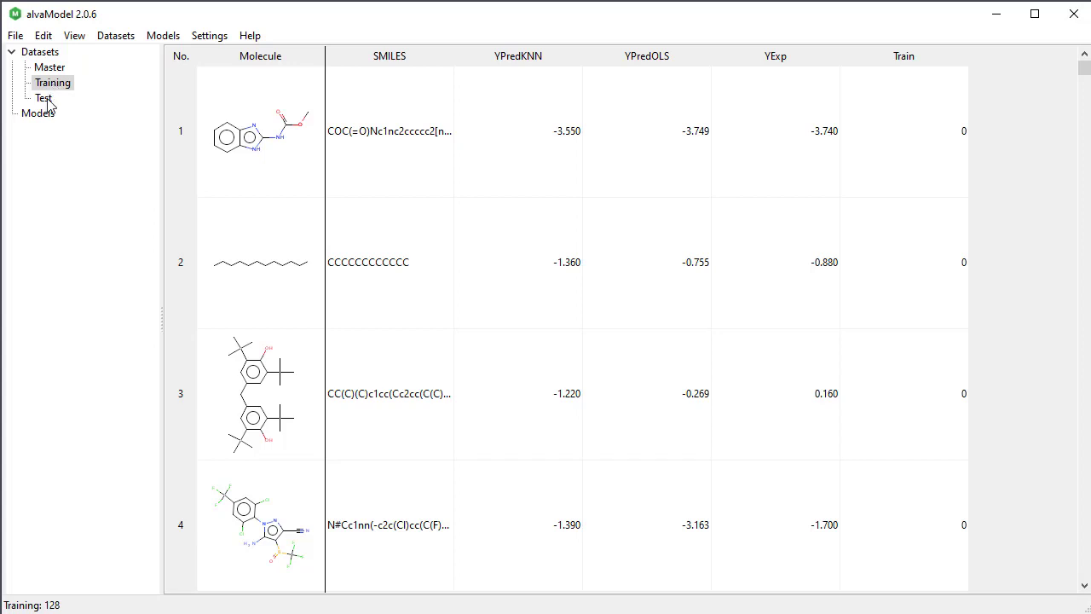
{"action": "left_click", "coordinate": [167, 38]}
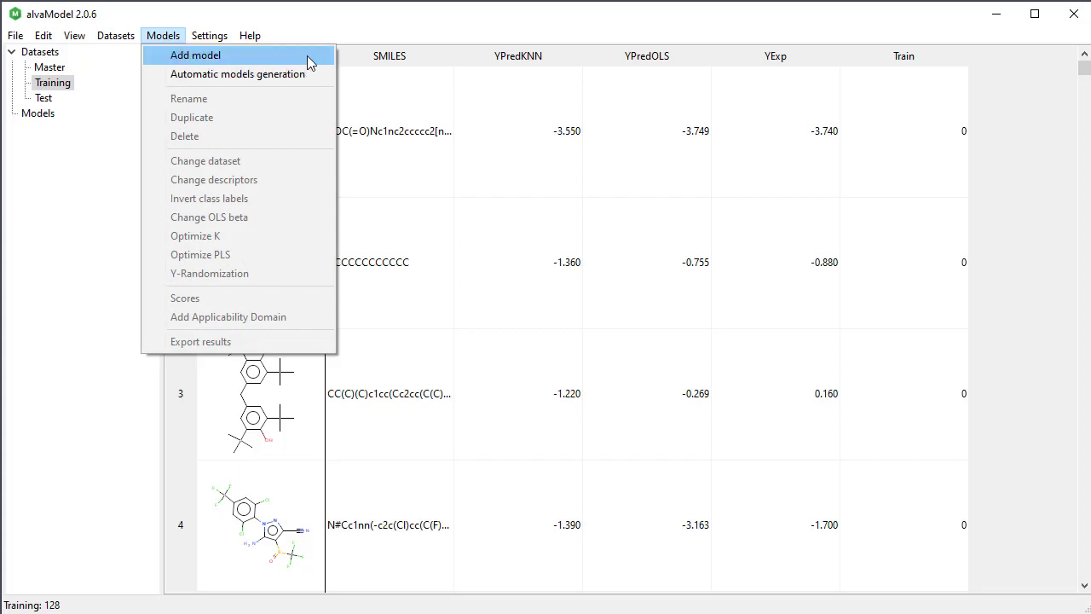
{"action": "left_click", "coordinate": [309, 57]}
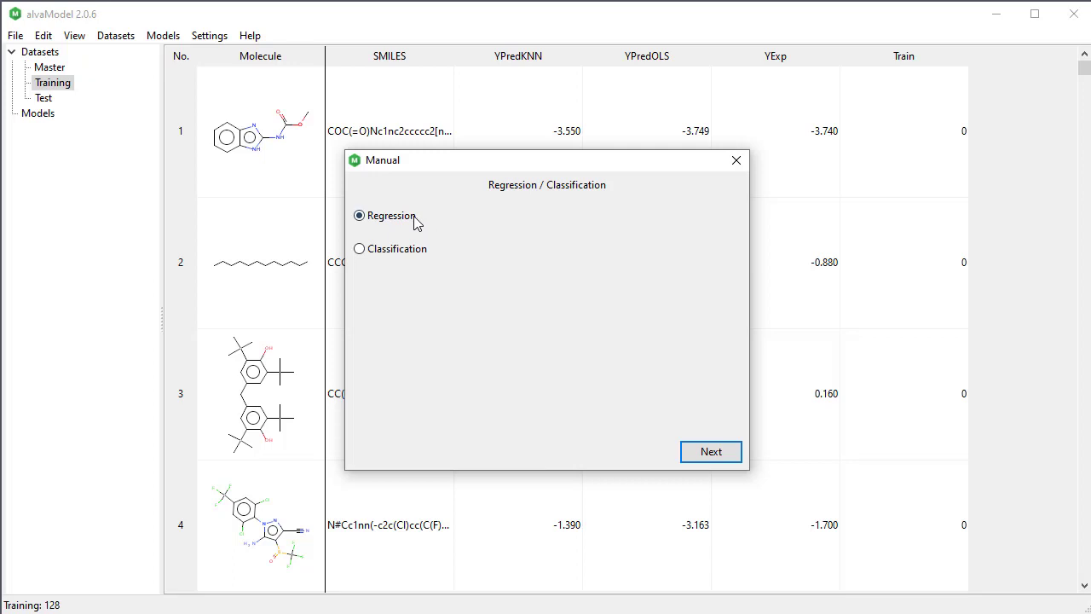
{"action": "left_click", "coordinate": [412, 258]}
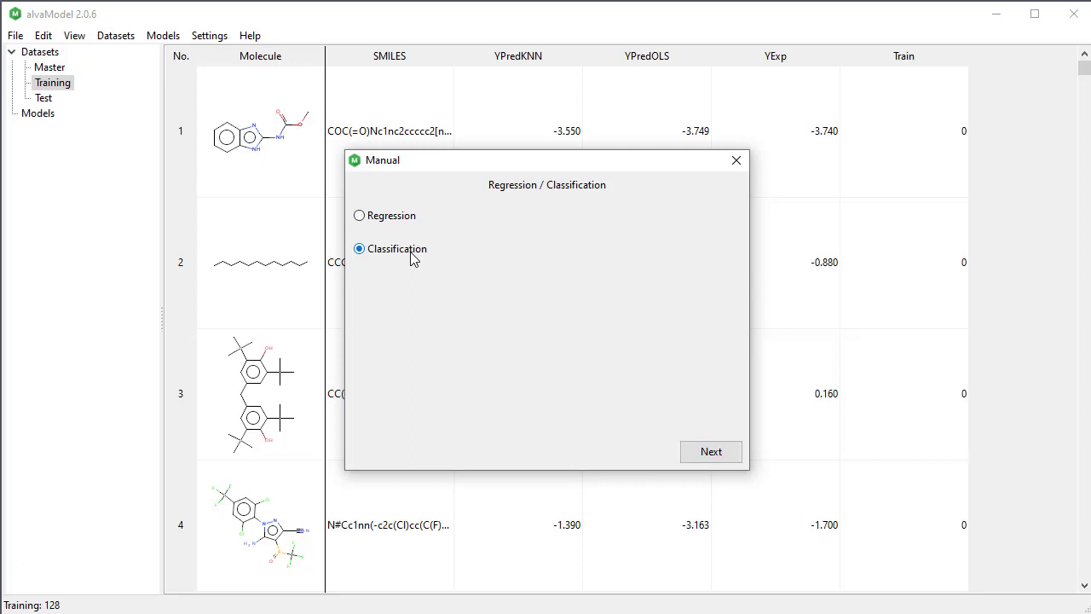
{"action": "left_click", "coordinate": [404, 218]}
{"action": "left_click", "coordinate": [711, 450]}
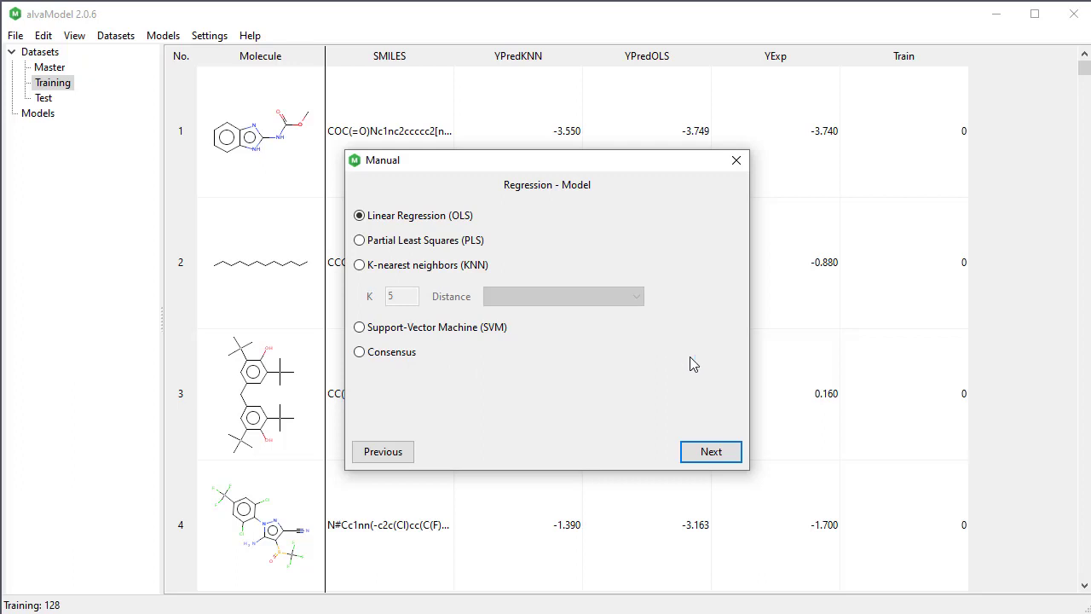
{"action": "left_click", "coordinate": [711, 454]}
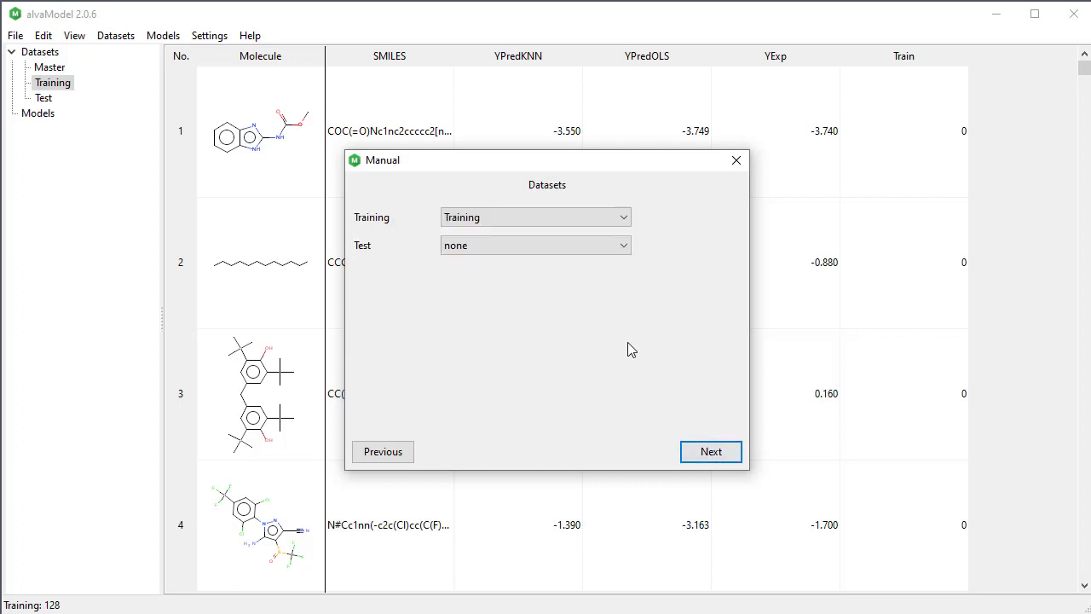
- Use Test as the model's test dataset and YExp as its target column
{"action": "left_click", "coordinate": [554, 247]}
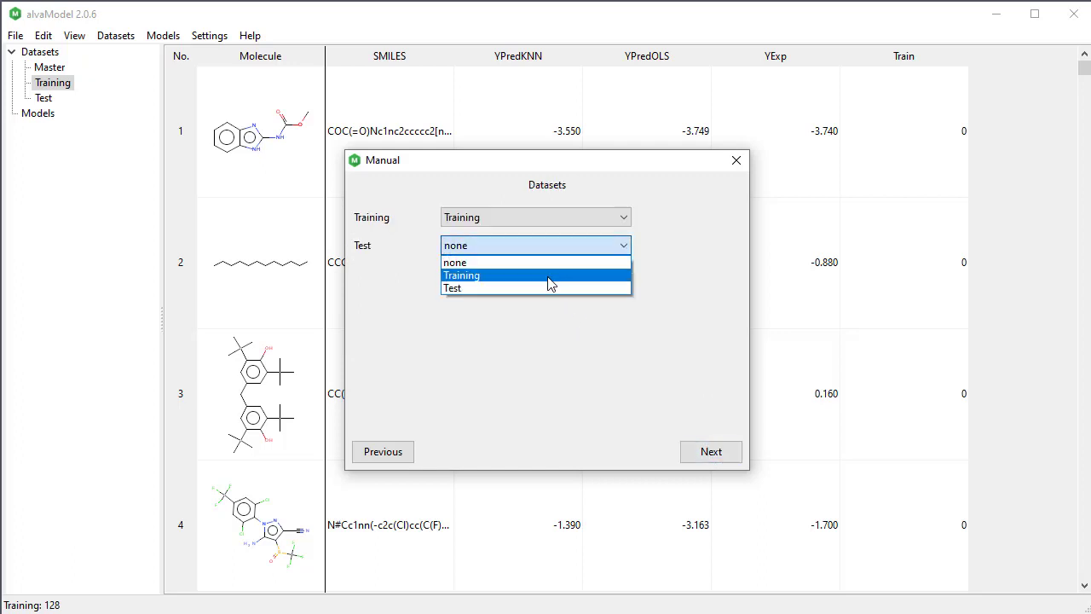
{"action": "left_click", "coordinate": [542, 287]}
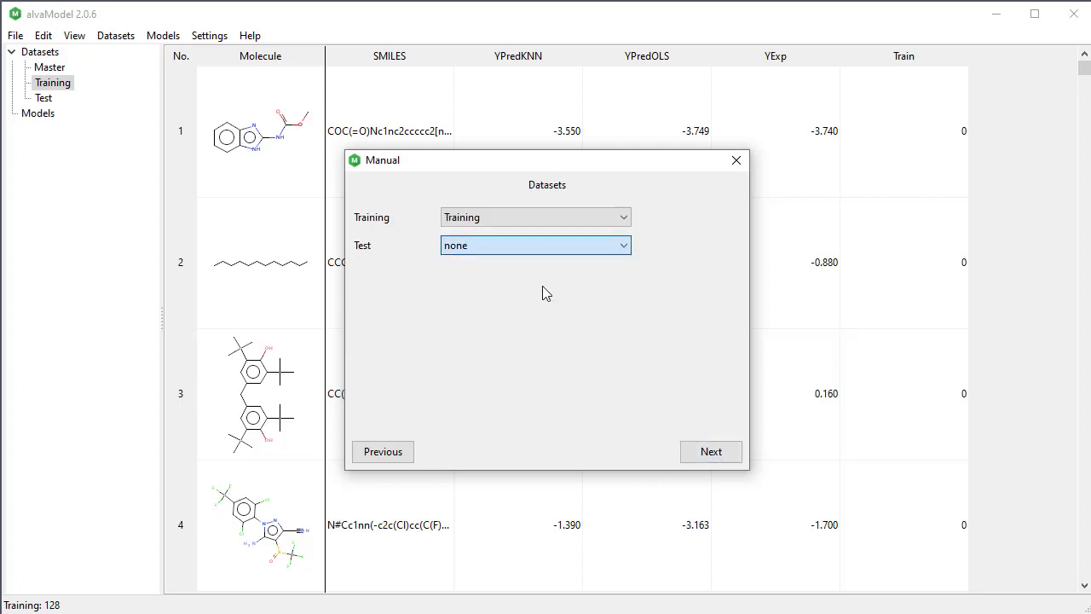
{"action": "left_click", "coordinate": [713, 452]}
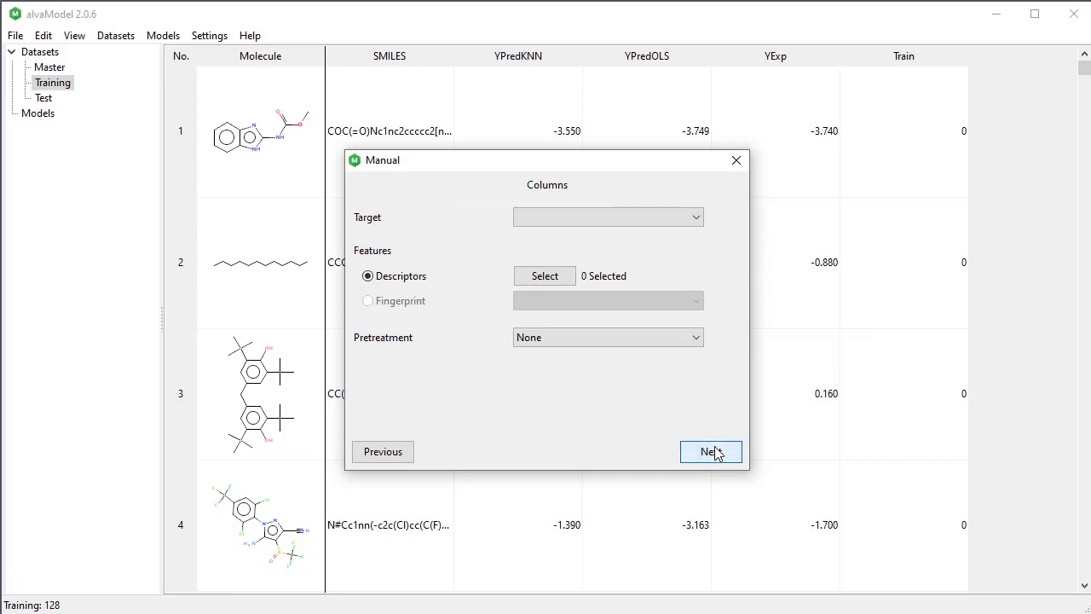
{"action": "left_click", "coordinate": [602, 221]}
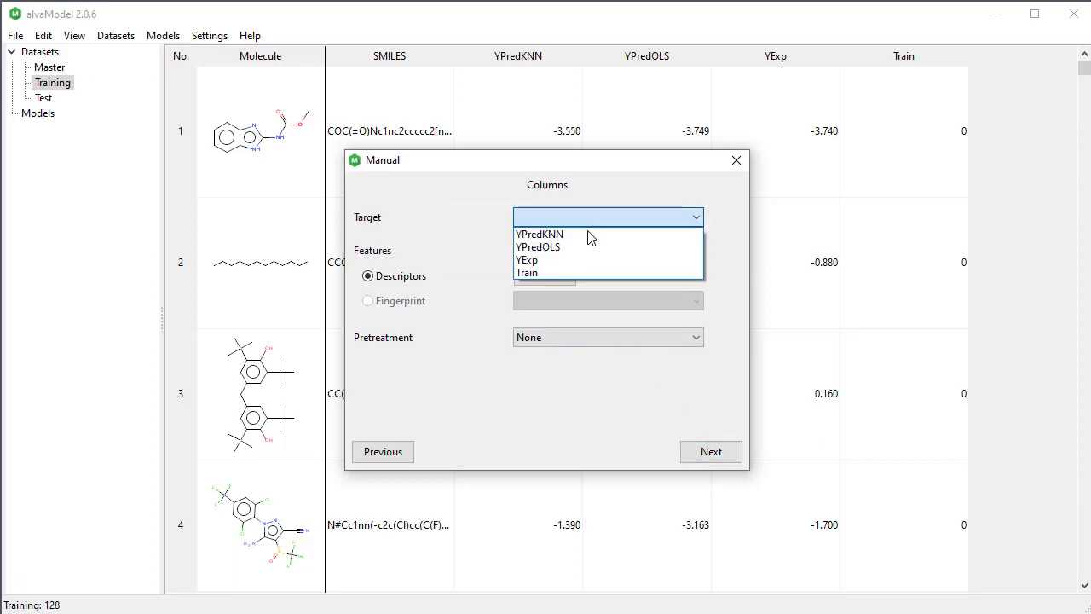
{"action": "left_click", "coordinate": [568, 259]}
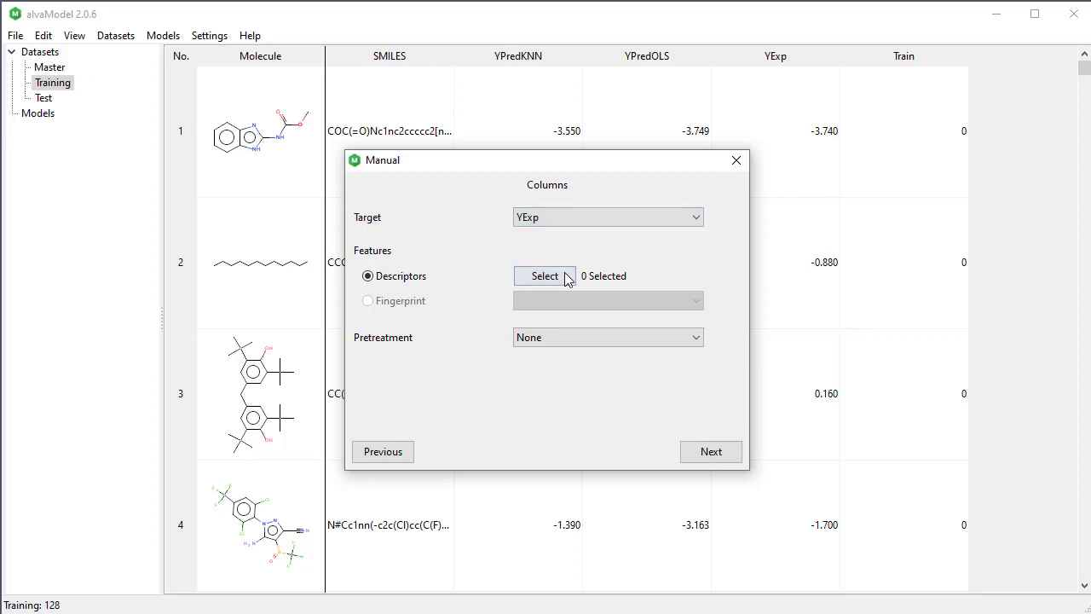
- Select the X0Av, X1Per and SaaaC descriptors as model features
{"action": "left_click", "coordinate": [567, 283]}
{"action": "type", "text": "x0av"}
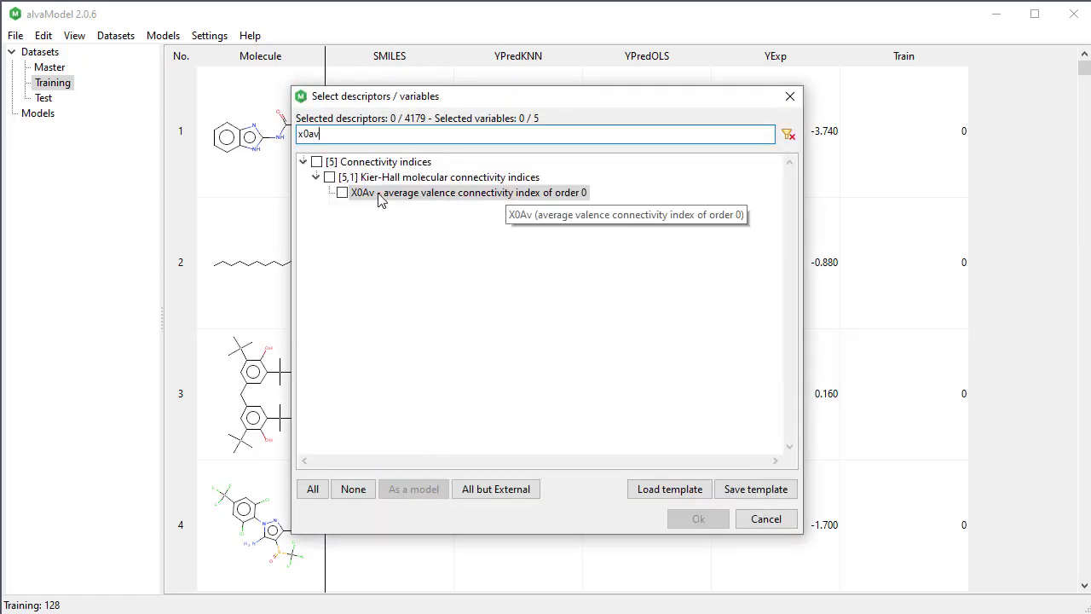
{"action": "left_click", "coordinate": [343, 194]}
{"action": "left_click", "coordinate": [618, 139]}
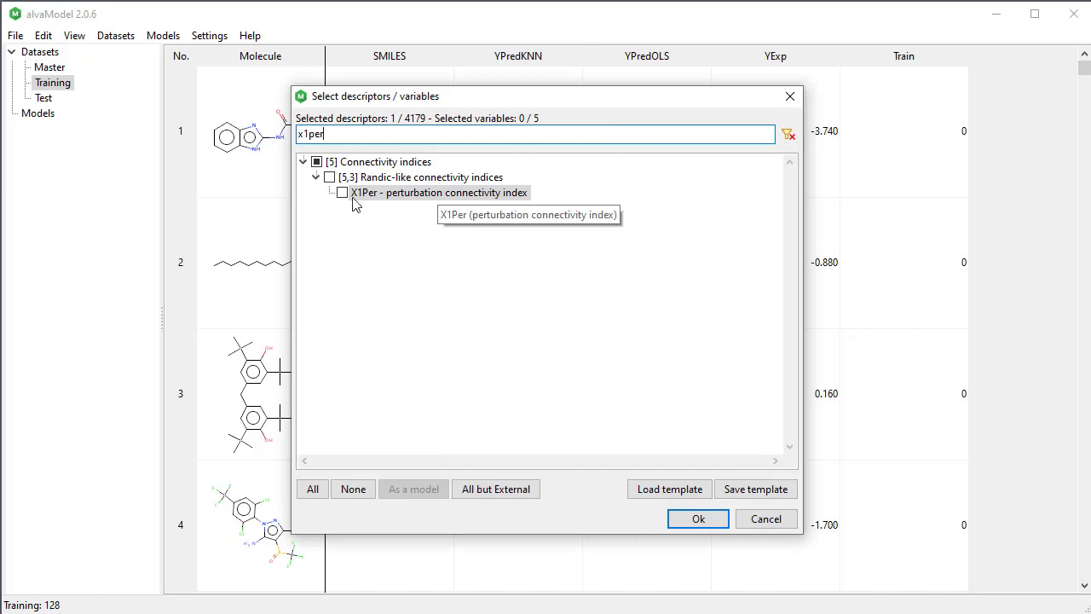
{"action": "left_click", "coordinate": [342, 193]}
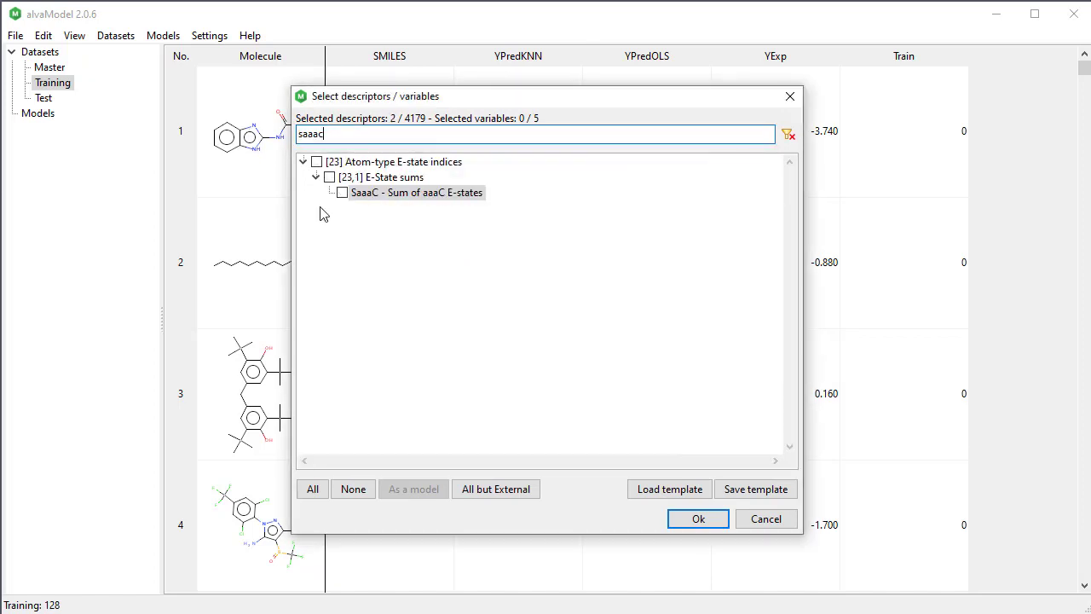
{"action": "left_click", "coordinate": [342, 193]}
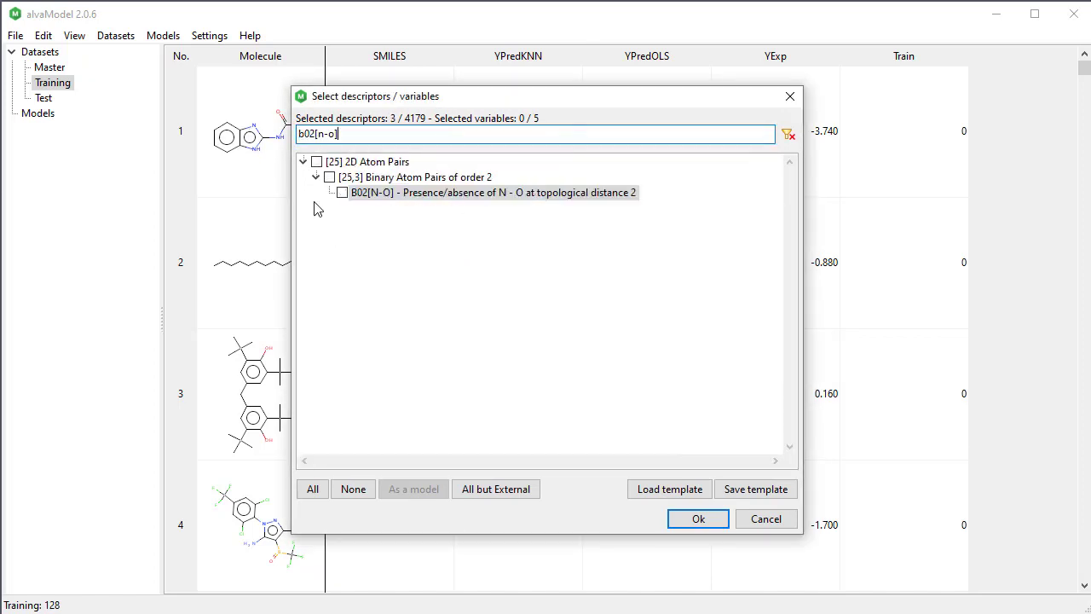
- Add descriptors B02[N-O], B03[N-Cl], MLOGP2 and VE1_B(m), and create the model excluding columns with missing values and constant values
{"action": "left_click", "coordinate": [342, 193]}
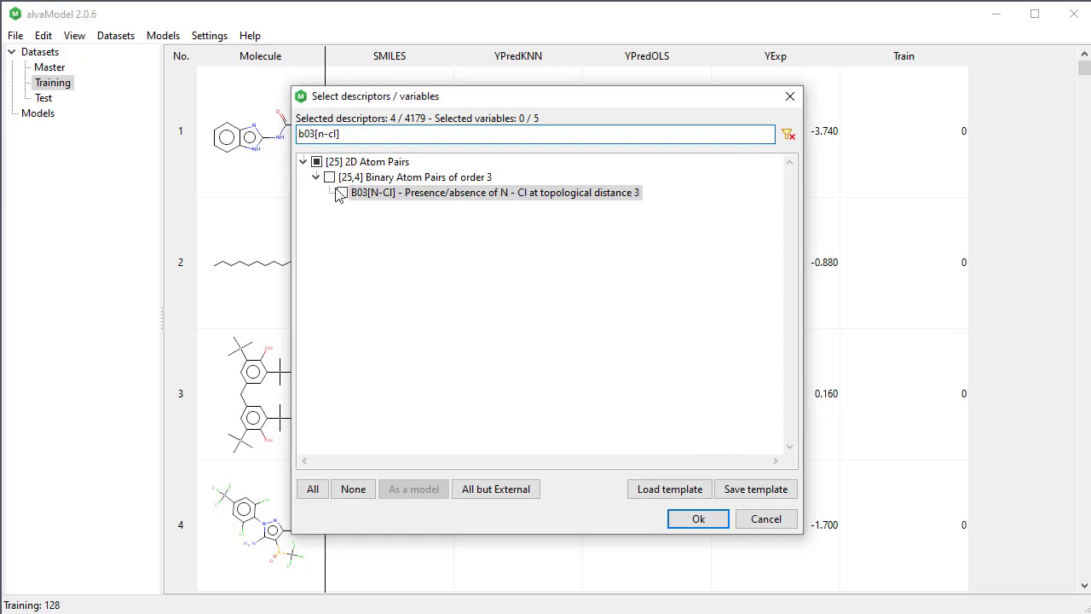
{"action": "left_click", "coordinate": [341, 193]}
{"action": "left_click", "coordinate": [342, 193]}
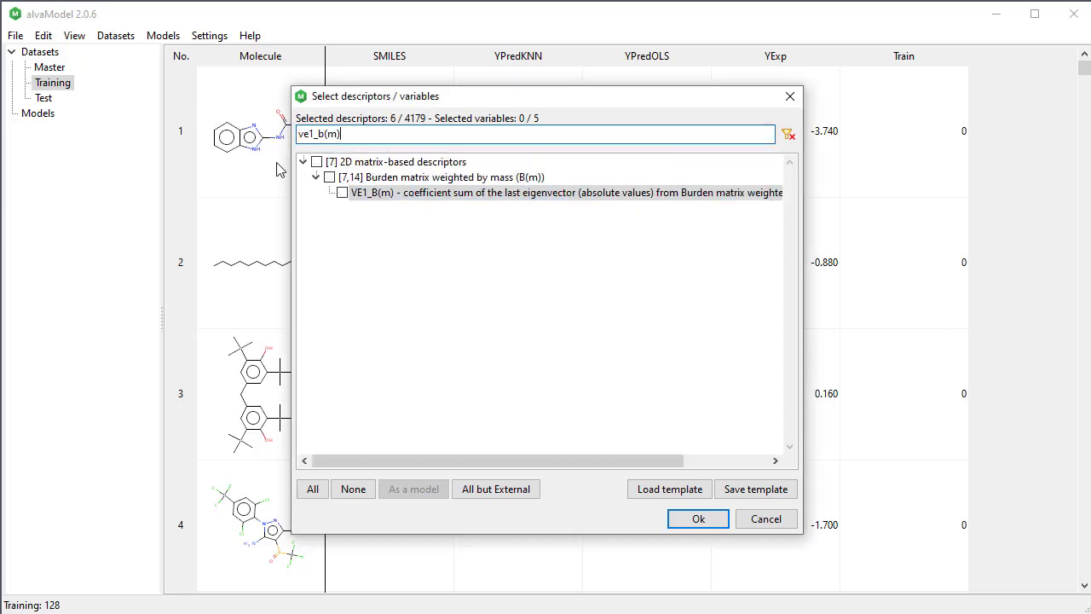
{"action": "left_click", "coordinate": [342, 193]}
{"action": "left_click", "coordinate": [720, 519]}
{"action": "left_click", "coordinate": [698, 449]}
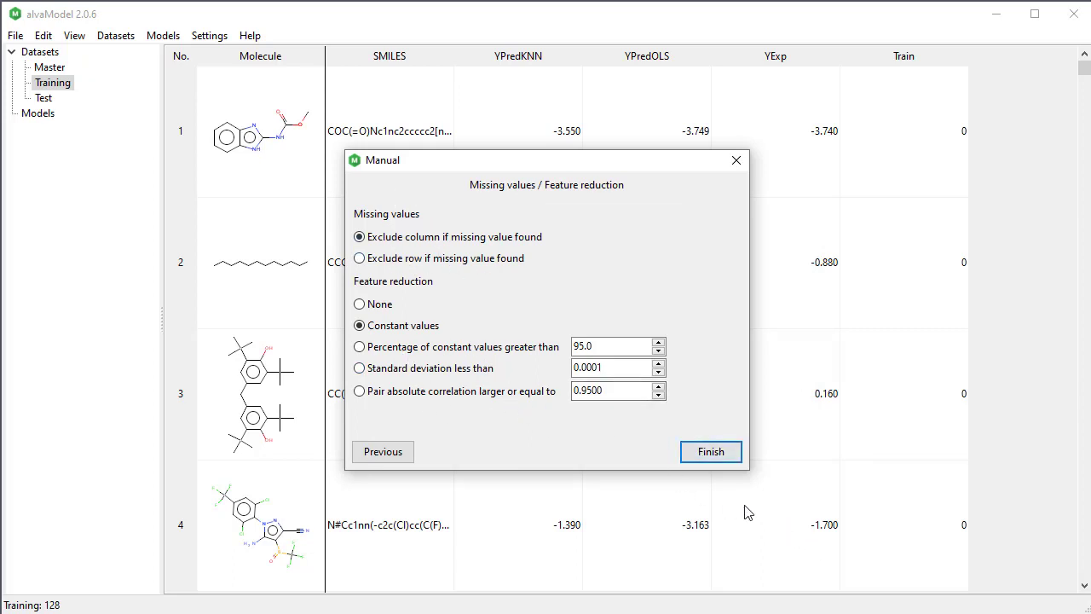
{"action": "left_click", "coordinate": [711, 453]}
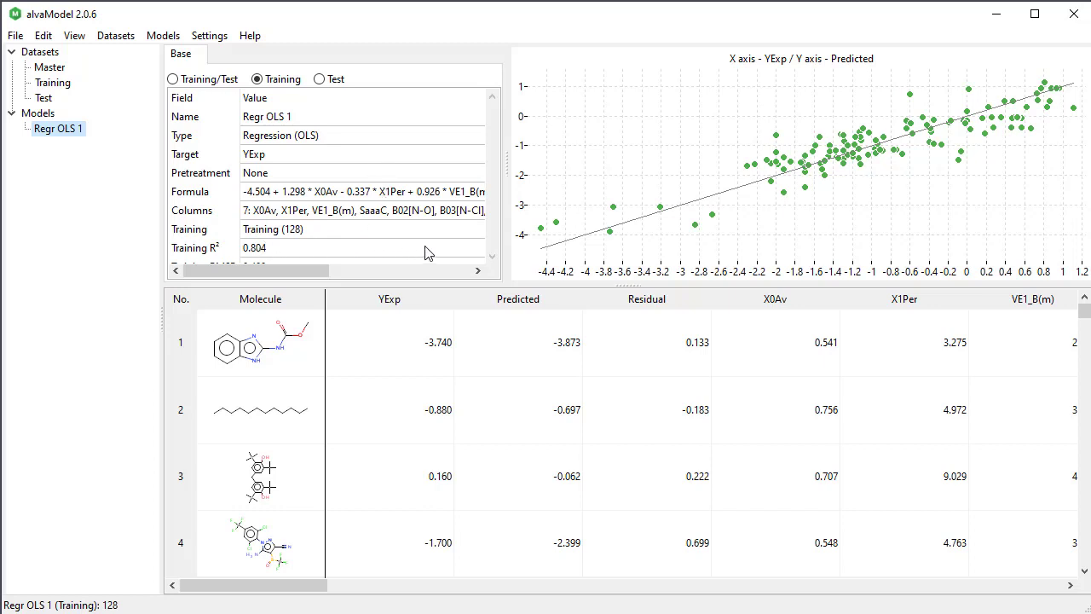
- Examine the OLS model's predicted plot for the test, combined and training sets, and review the chart's plot and histogram options
{"action": "left_click", "coordinate": [320, 79]}
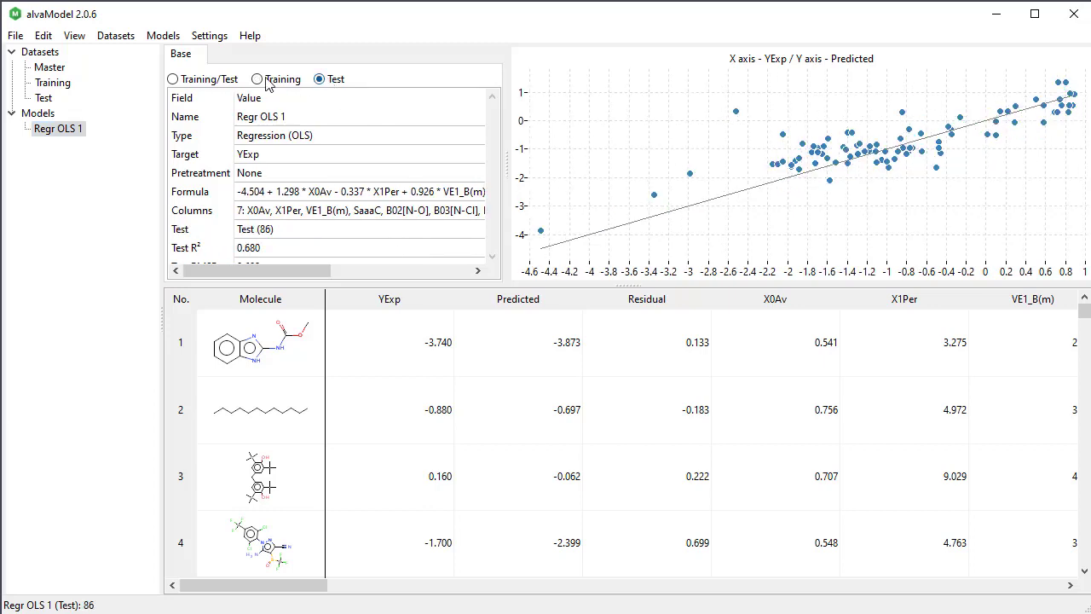
{"action": "left_click", "coordinate": [212, 79]}
{"action": "left_click", "coordinate": [257, 80]}
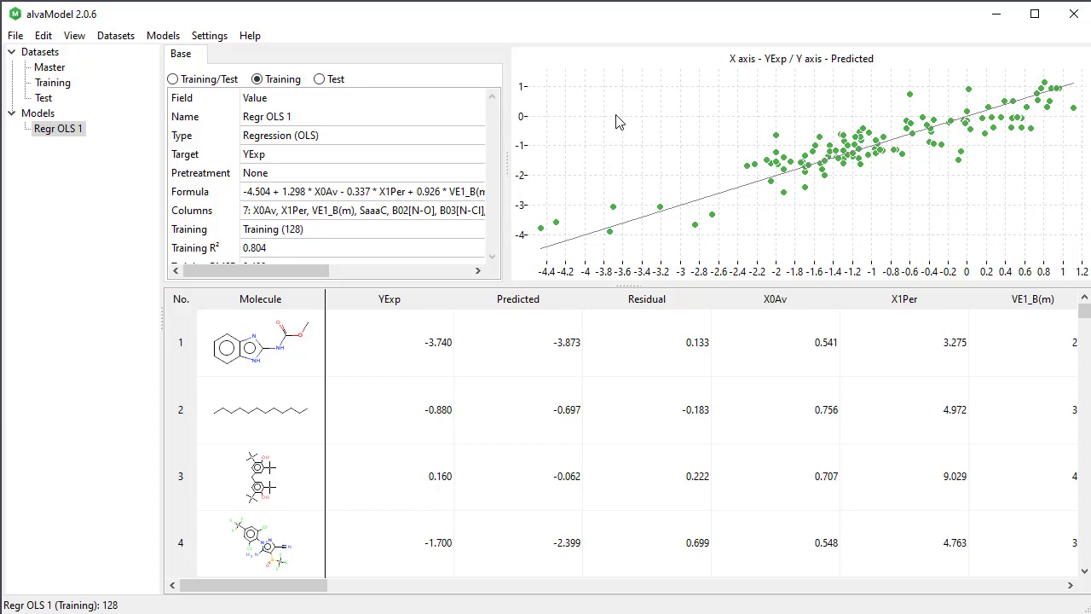
{"action": "right_click", "coordinate": [707, 123]}
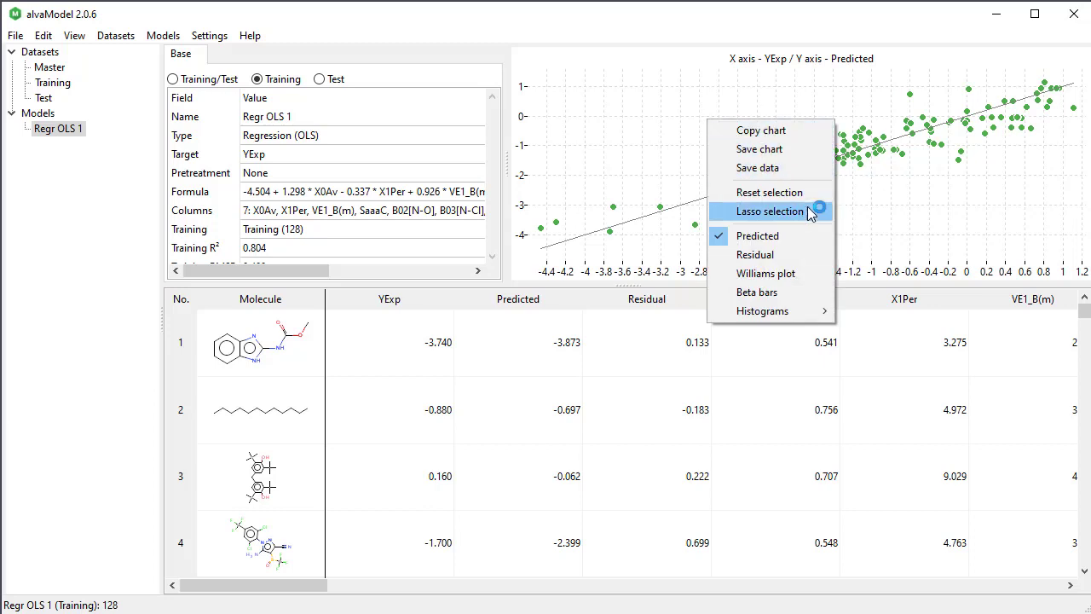
{"action": "mouse_move", "coordinate": [816, 312]}
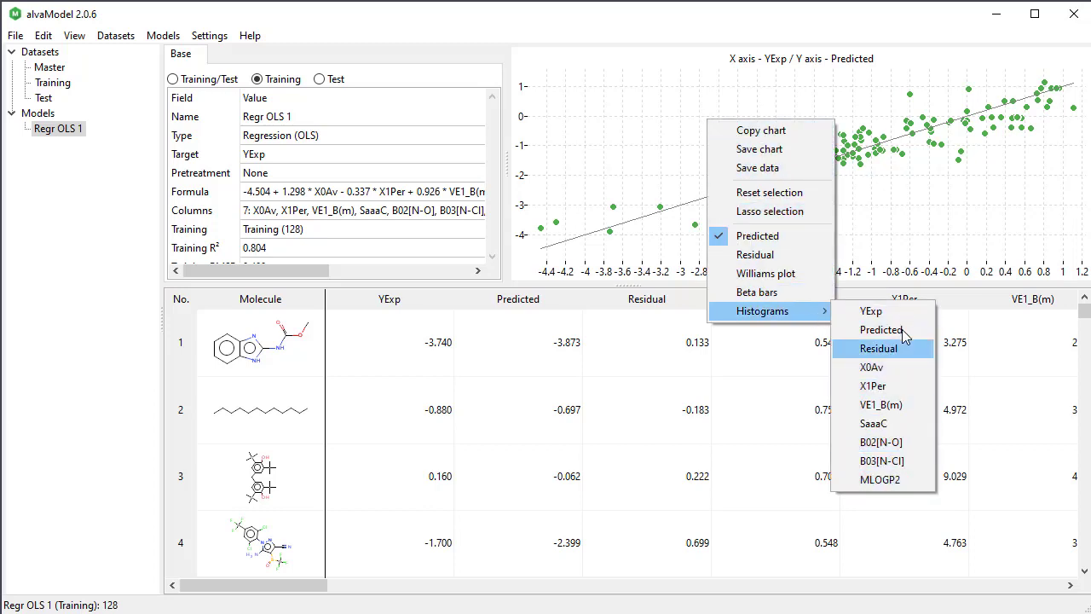
{"action": "left_click", "coordinate": [918, 221]}
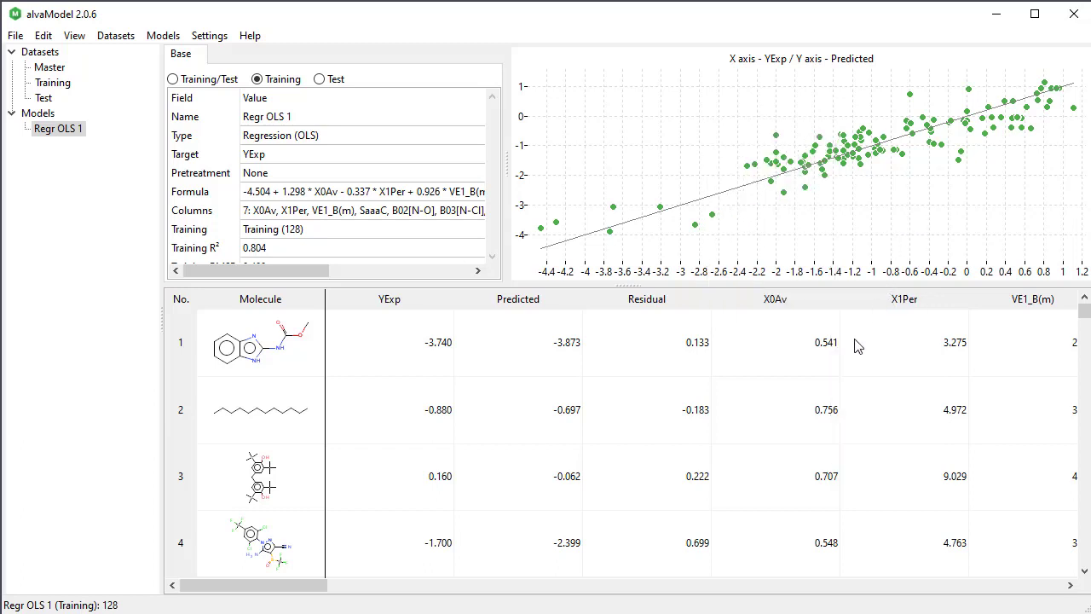
- Examine the experimental, predicted, residual and X0Av values of the first training molecule
{"action": "left_click", "coordinate": [431, 339]}
{"action": "left_click", "coordinate": [525, 343]}
{"action": "left_click", "coordinate": [648, 350]}
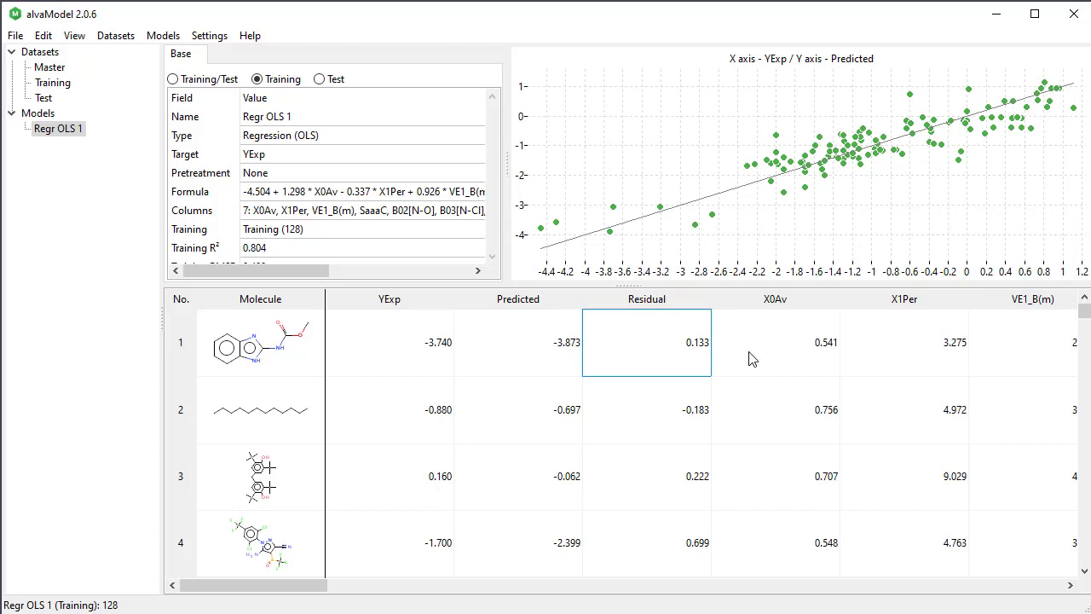
{"action": "left_click", "coordinate": [789, 360]}
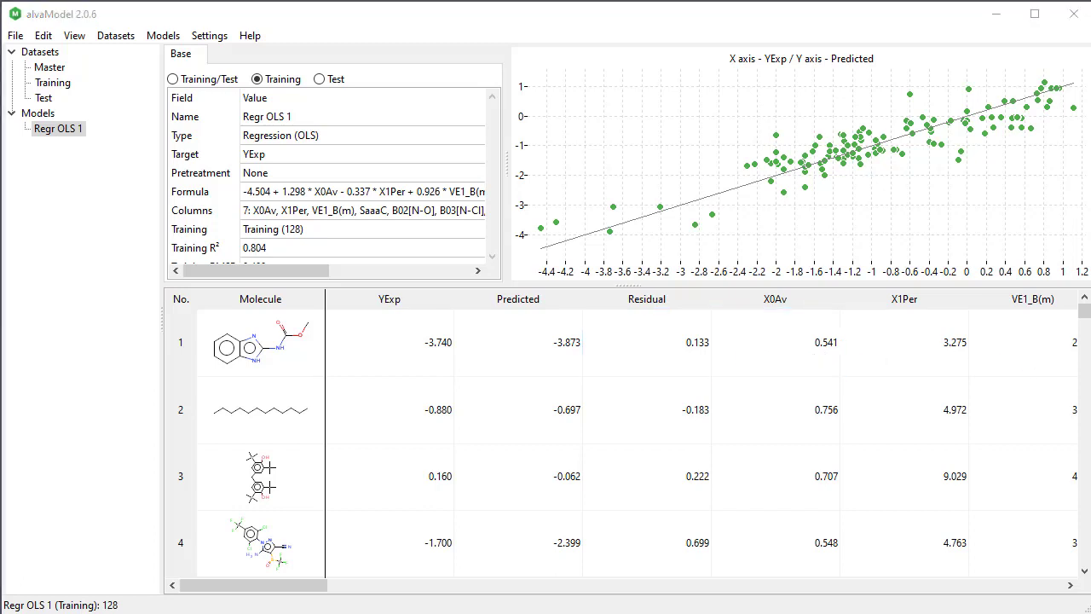
- Select the low-YExp points around -3.7 to -2.7 in the predicted plot and apply a less-than filter to the Residual column
{"action": "left_click_drag", "start_coordinate": [601, 182], "coordinate": [724, 241]}
{"action": "right_click", "coordinate": [670, 305]}
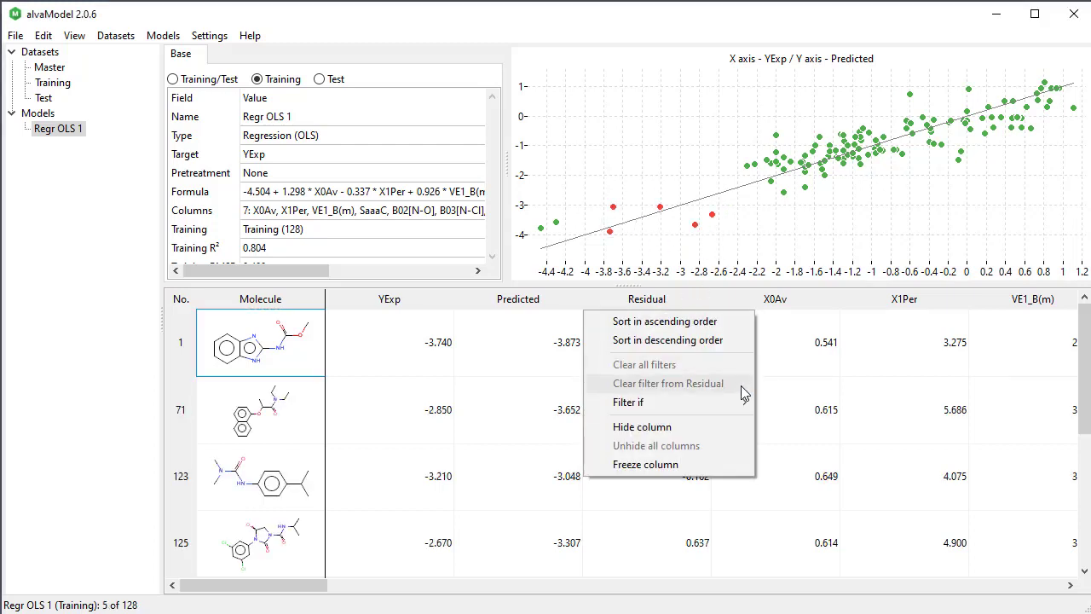
{"action": "mouse_move", "coordinate": [742, 404]}
{"action": "left_click", "coordinate": [833, 483]}
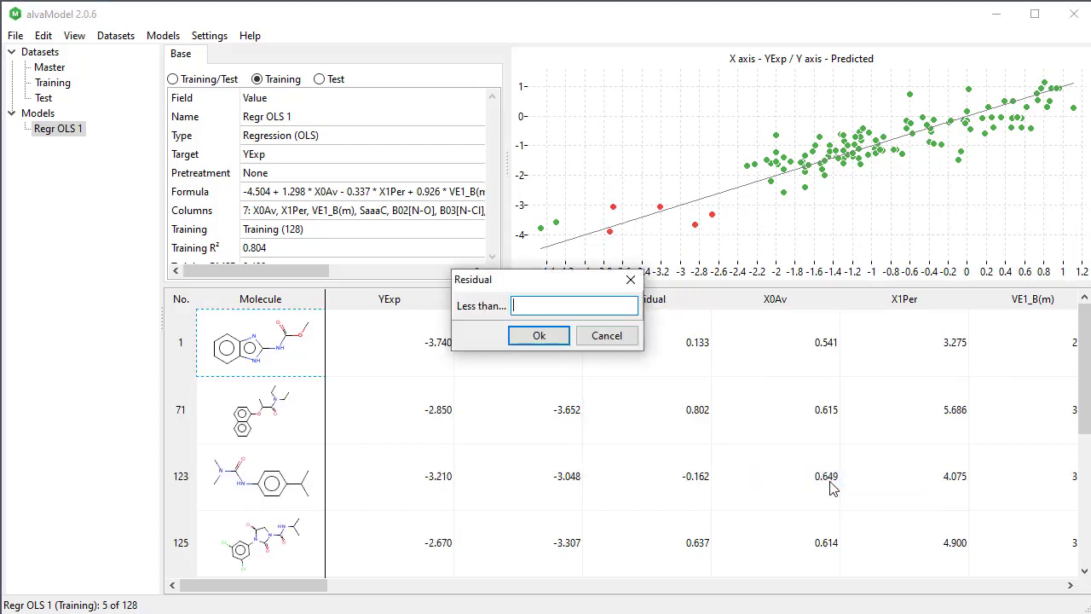
{"action": "key", "text": "Return"}
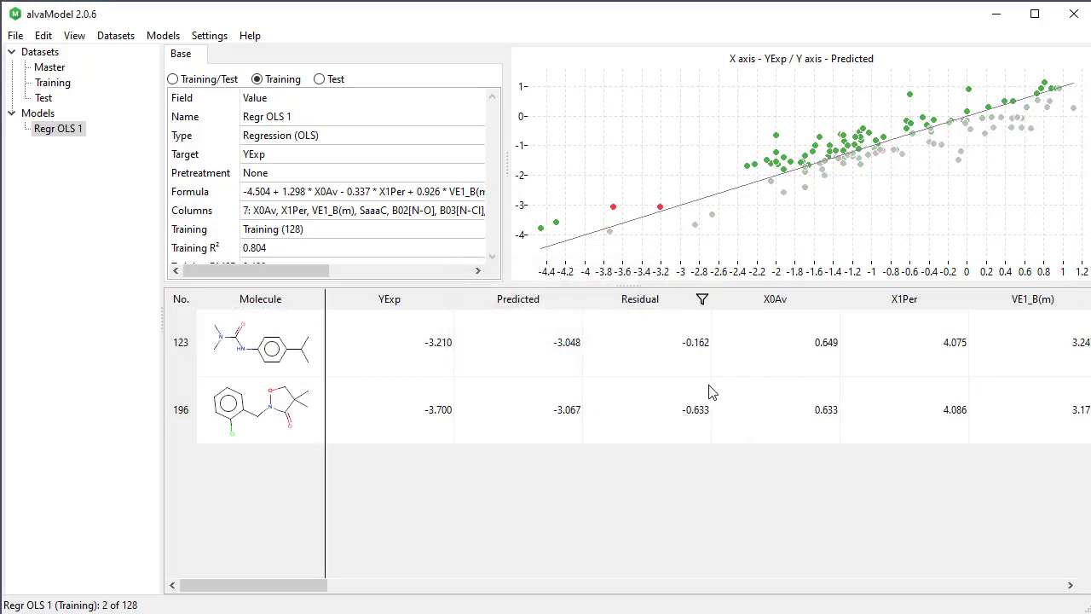
{"action": "mouse_move", "coordinate": [614, 210]}
{"action": "mouse_move", "coordinate": [660, 211]}
- Reset the chart selection and clear the filter from the Residual column
{"action": "right_click", "coordinate": [791, 210]}
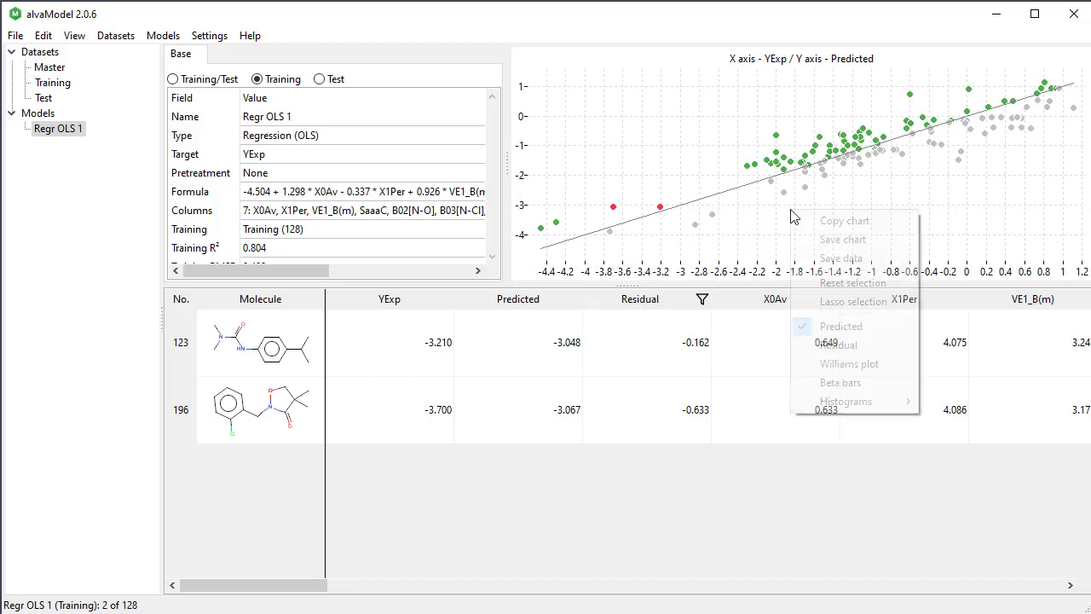
{"action": "left_click", "coordinate": [853, 284]}
{"action": "left_click", "coordinate": [690, 300]}
{"action": "left_click", "coordinate": [688, 368]}
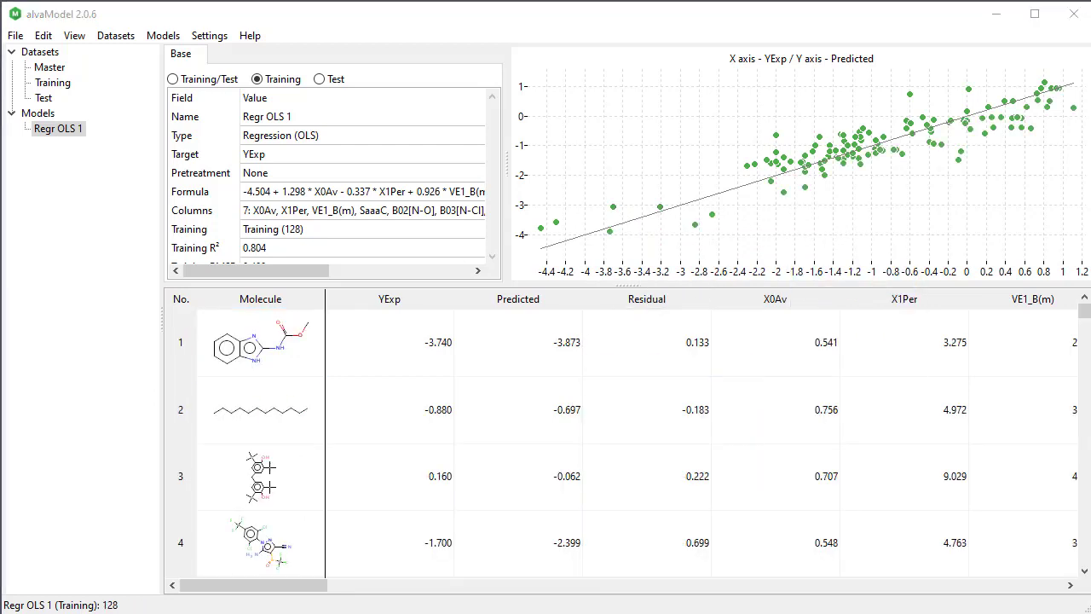
{"action": "right_click", "coordinate": [63, 132]}
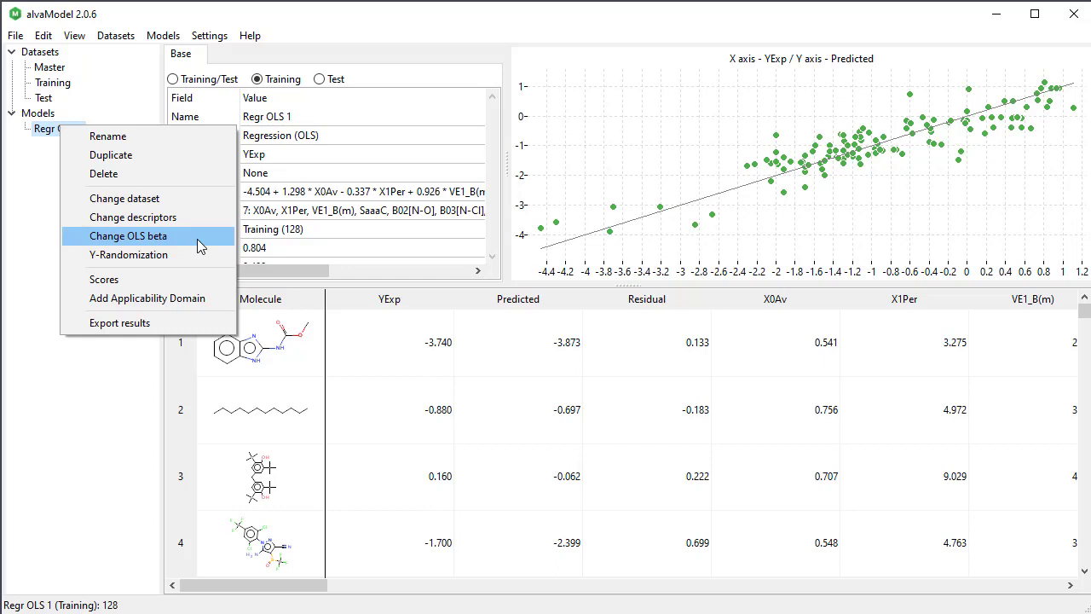
{"action": "left_click", "coordinate": [197, 245]}
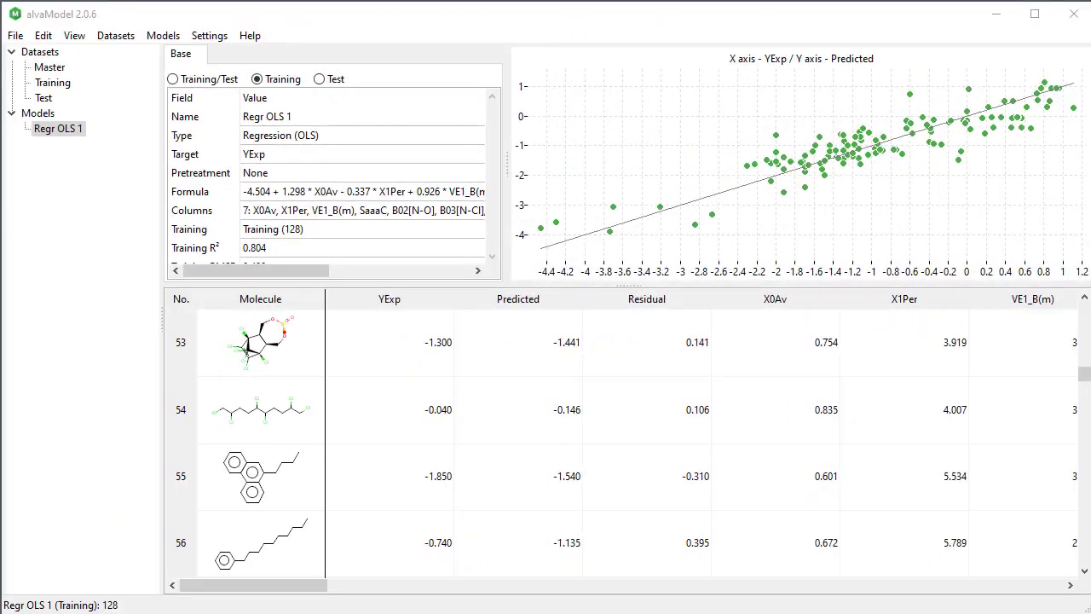
- Start automatic generation of regression models with Q² n-fold as the feature selection score
{"action": "left_click", "coordinate": [163, 37]}
{"action": "left_click", "coordinate": [236, 78]}
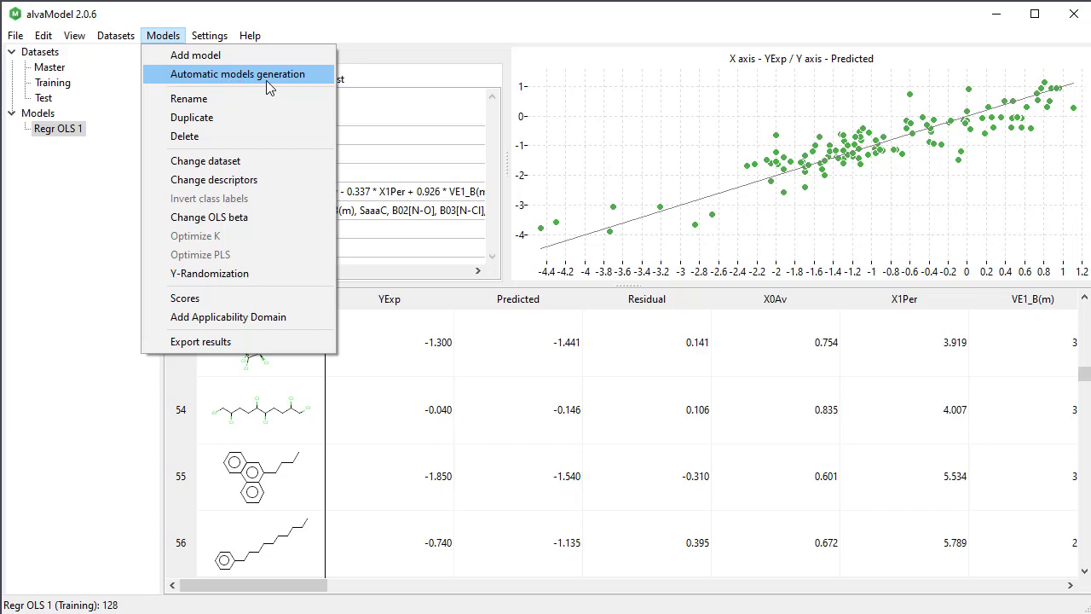
{"action": "left_click", "coordinate": [313, 77]}
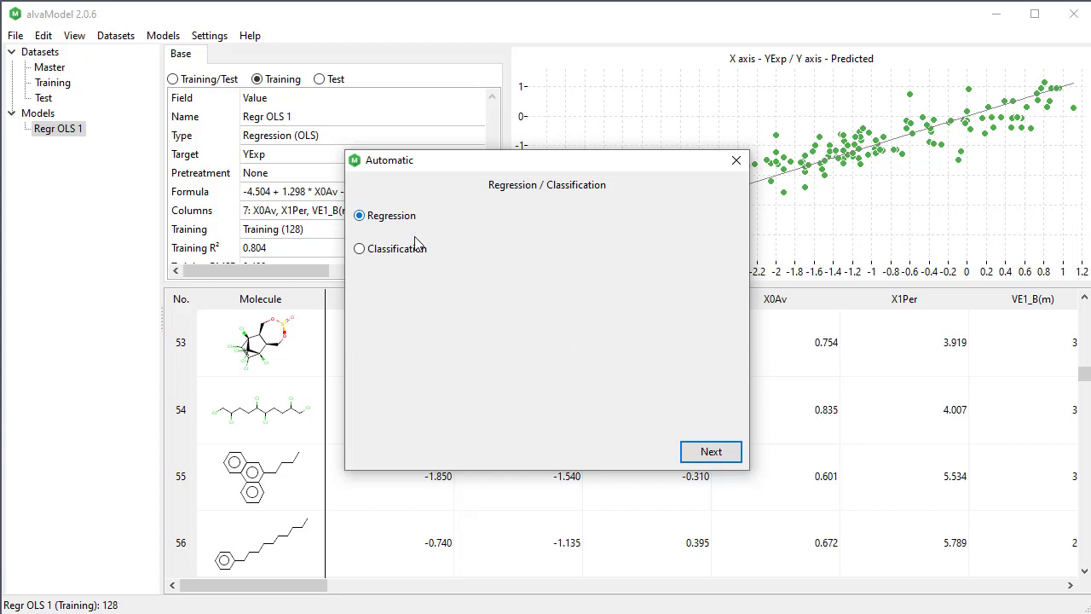
{"action": "left_click", "coordinate": [712, 455]}
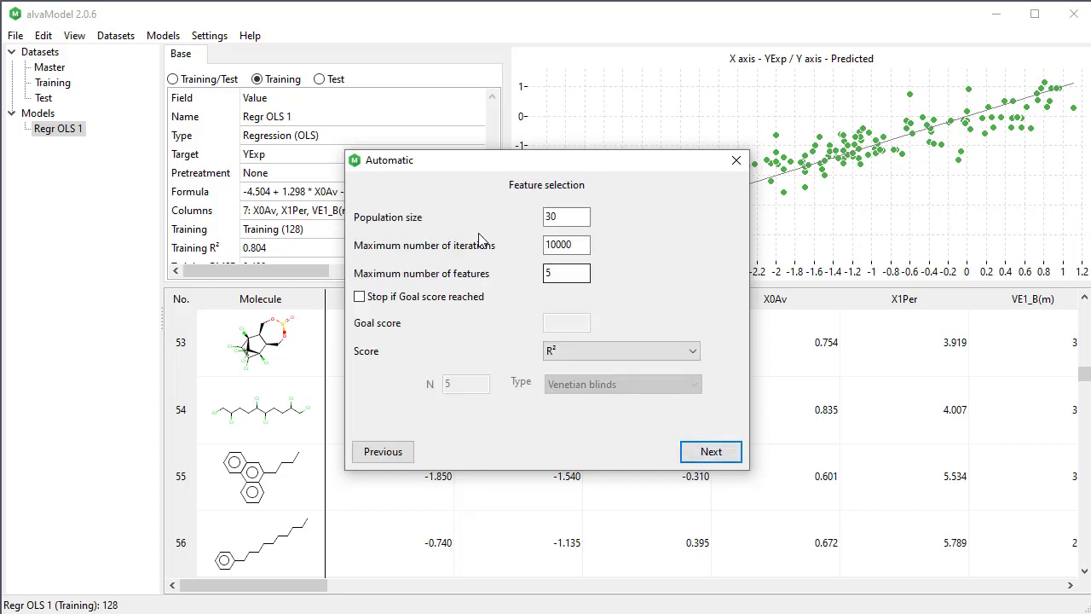
{"action": "left_click", "coordinate": [595, 355]}
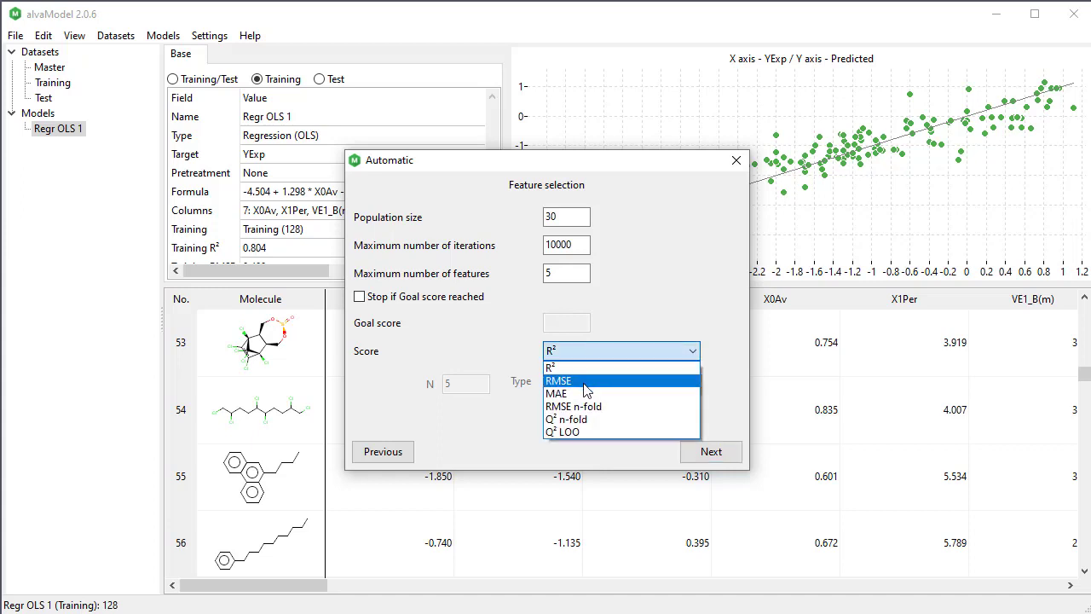
{"action": "left_click", "coordinate": [583, 419]}
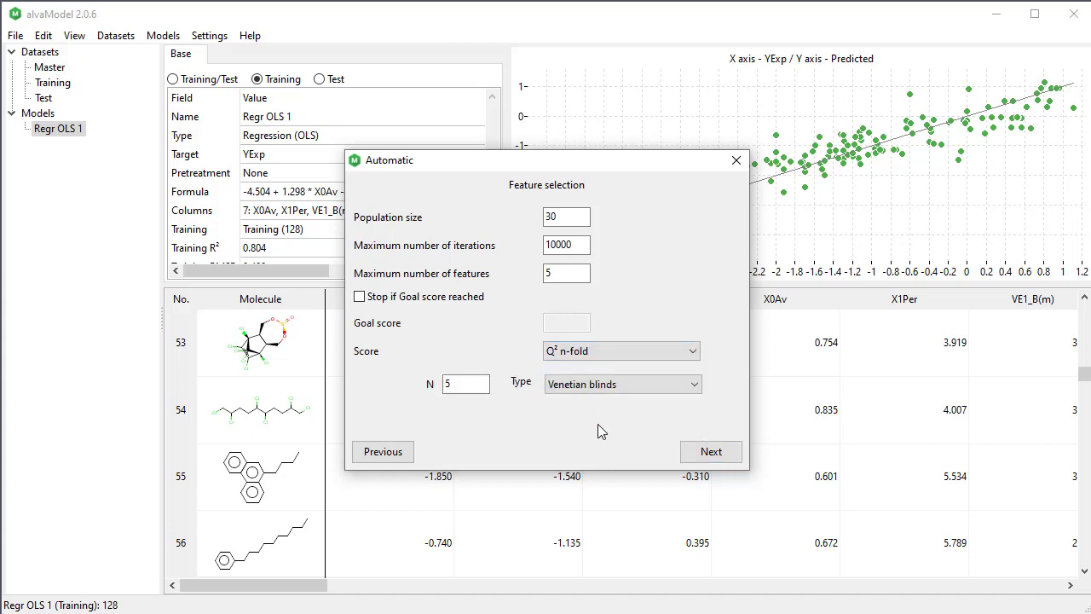
{"action": "left_click", "coordinate": [707, 460]}
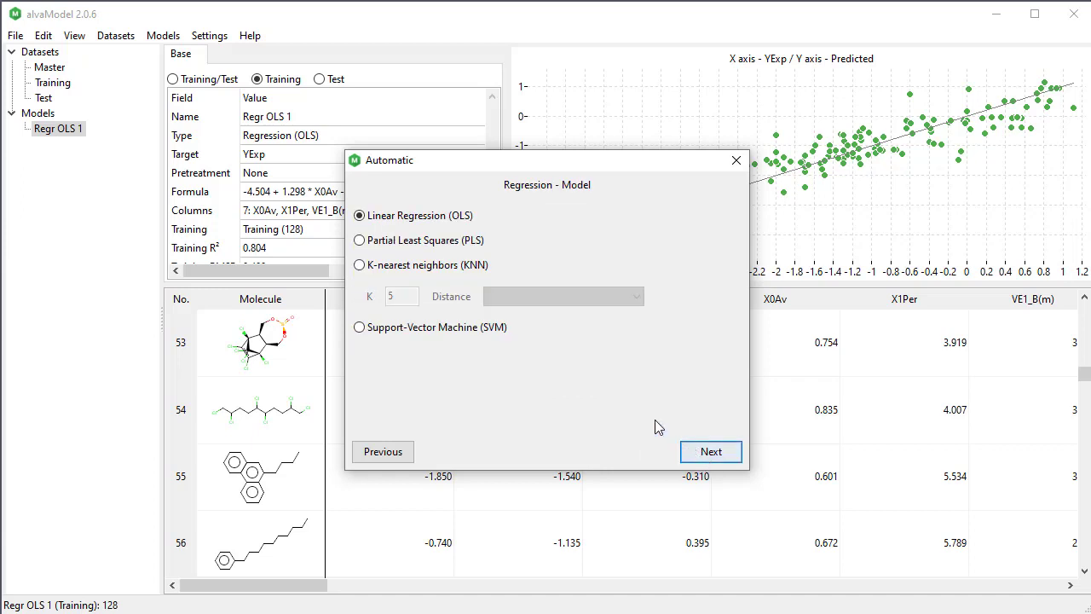
- Choose K-nearest neighbors with K 5 and Euclidean distance, using the Training and Test datasets
{"action": "left_click", "coordinate": [470, 267]}
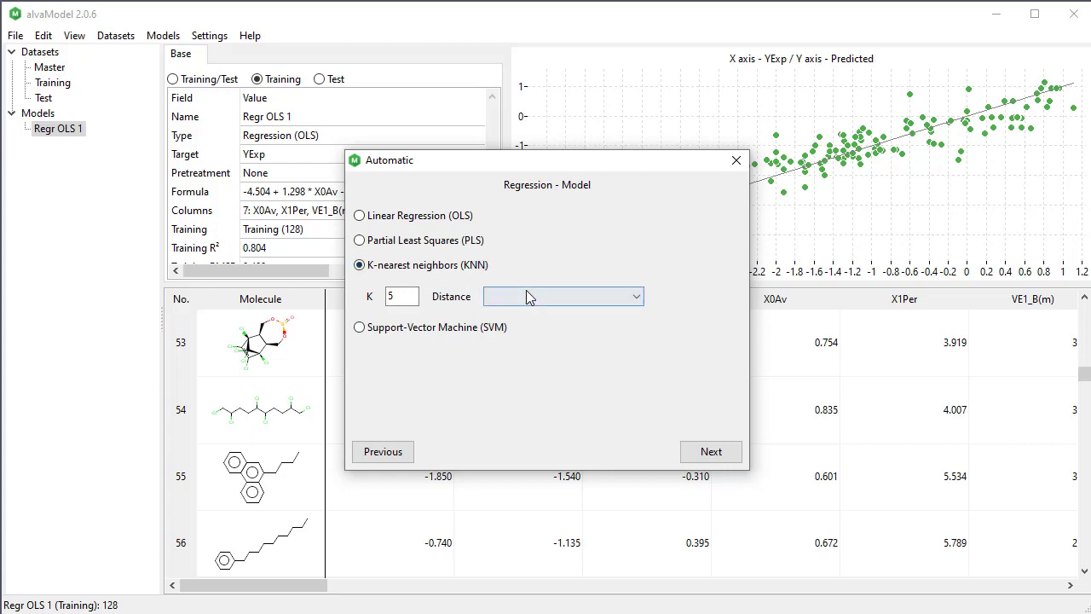
{"action": "left_click", "coordinate": [526, 296]}
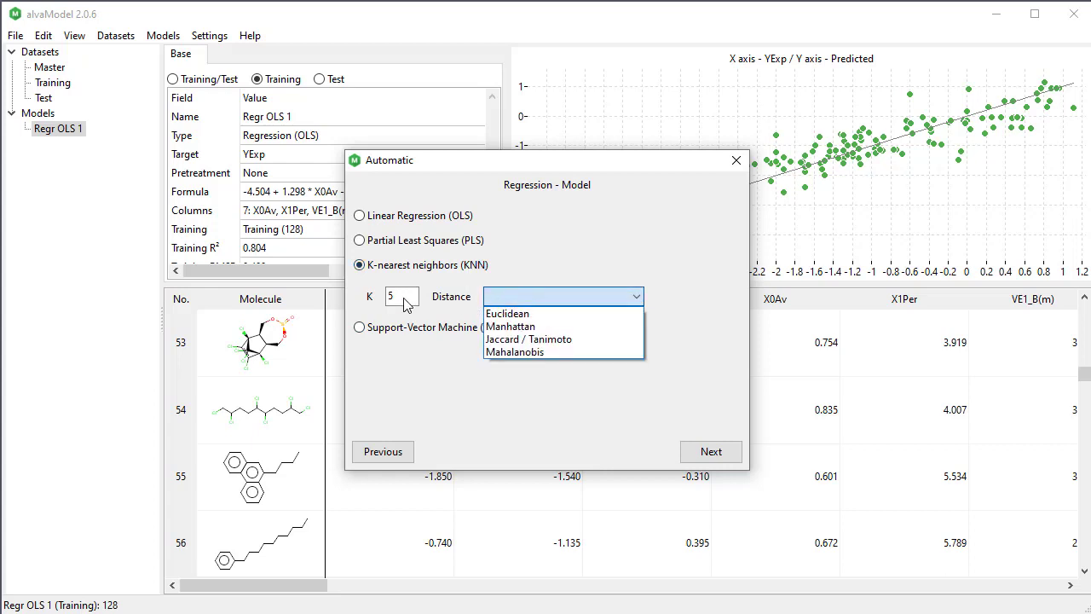
{"action": "left_click", "coordinate": [517, 315]}
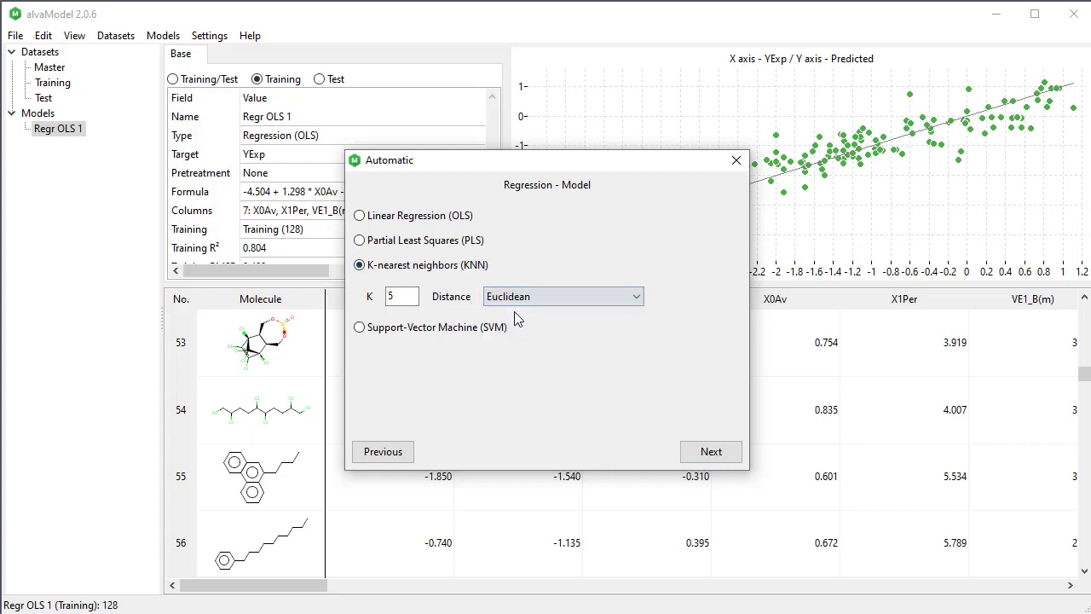
{"action": "left_click", "coordinate": [706, 455]}
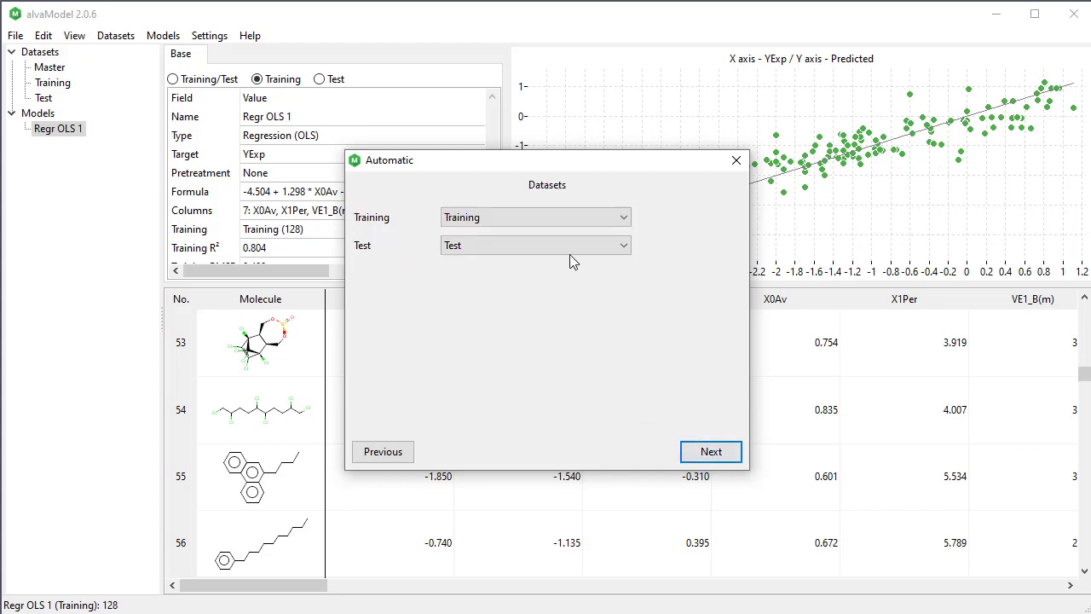
{"action": "left_click", "coordinate": [710, 454]}
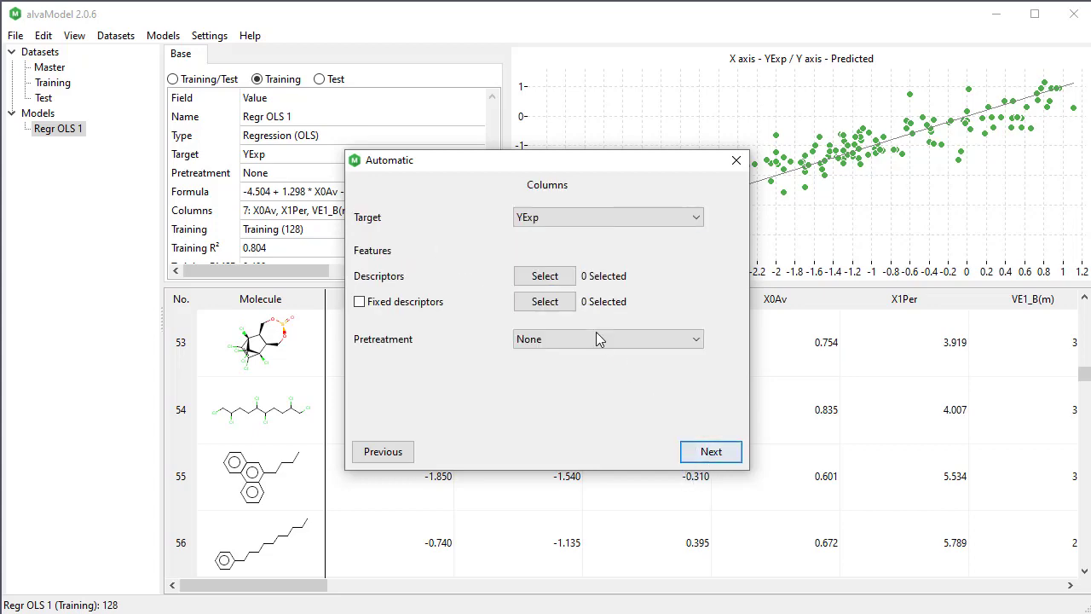
- Select all descriptors as candidate features, set the pretreatment to Standardize, and run the automatic model generation
{"action": "left_click", "coordinate": [551, 280]}
{"action": "left_click", "coordinate": [491, 489]}
{"action": "left_click", "coordinate": [698, 519]}
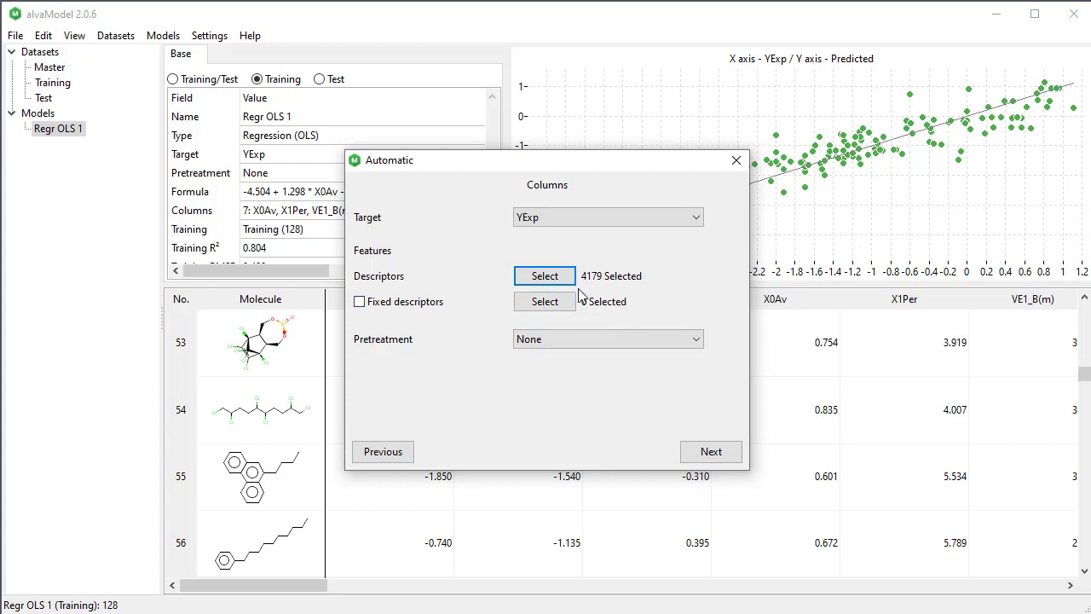
{"action": "left_click", "coordinate": [663, 338]}
{"action": "left_click", "coordinate": [626, 395]}
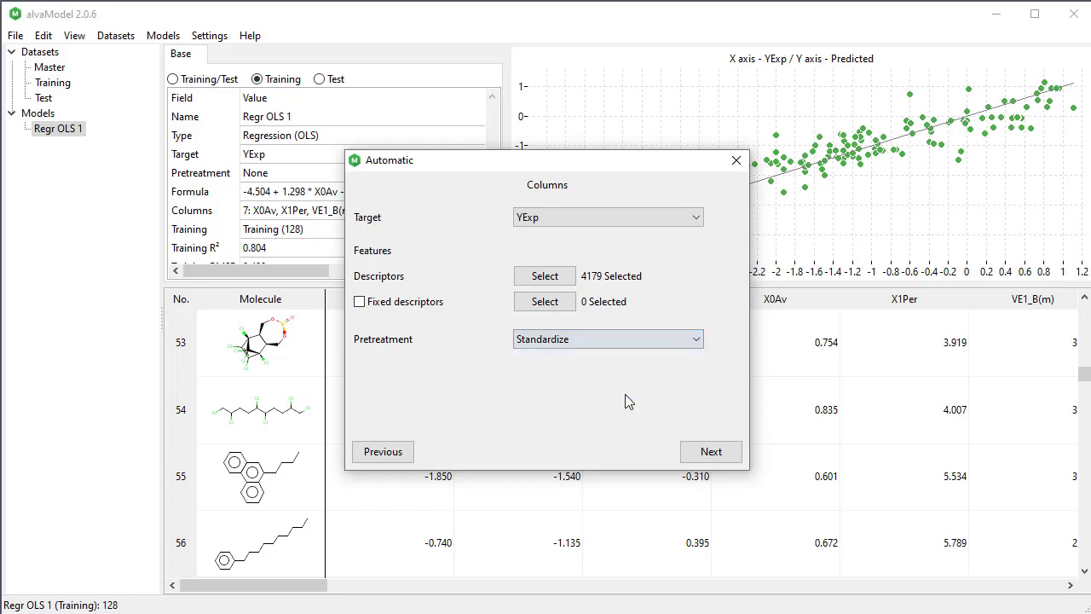
{"action": "left_click", "coordinate": [710, 452]}
{"action": "left_click", "coordinate": [709, 452]}
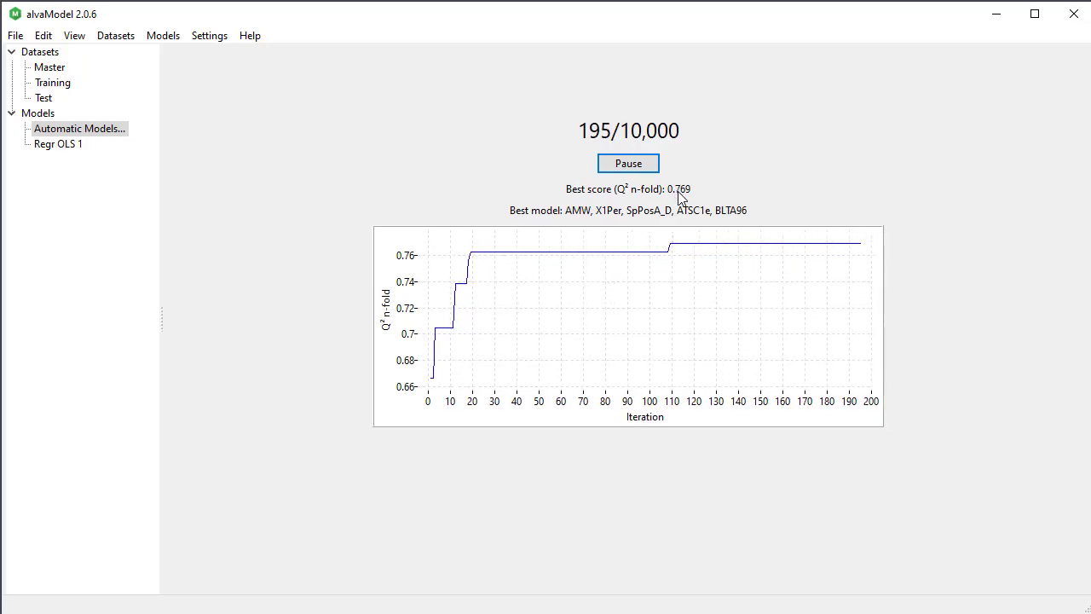
- Pause the automatic generation and save the best-scoring model as Regr KNN 2
{"action": "left_click", "coordinate": [630, 165]}
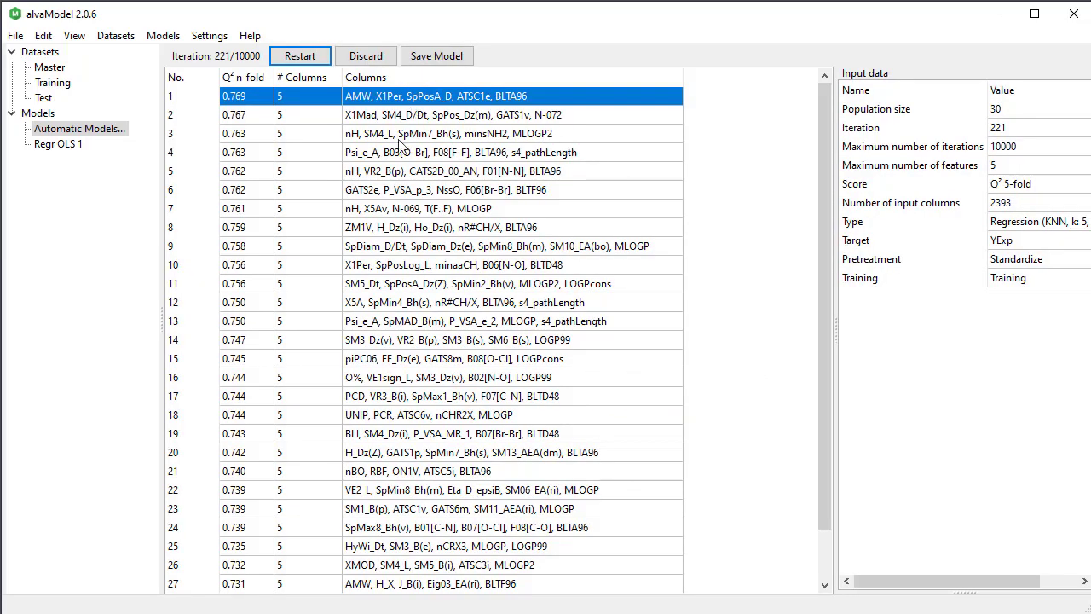
{"action": "left_click", "coordinate": [437, 57]}
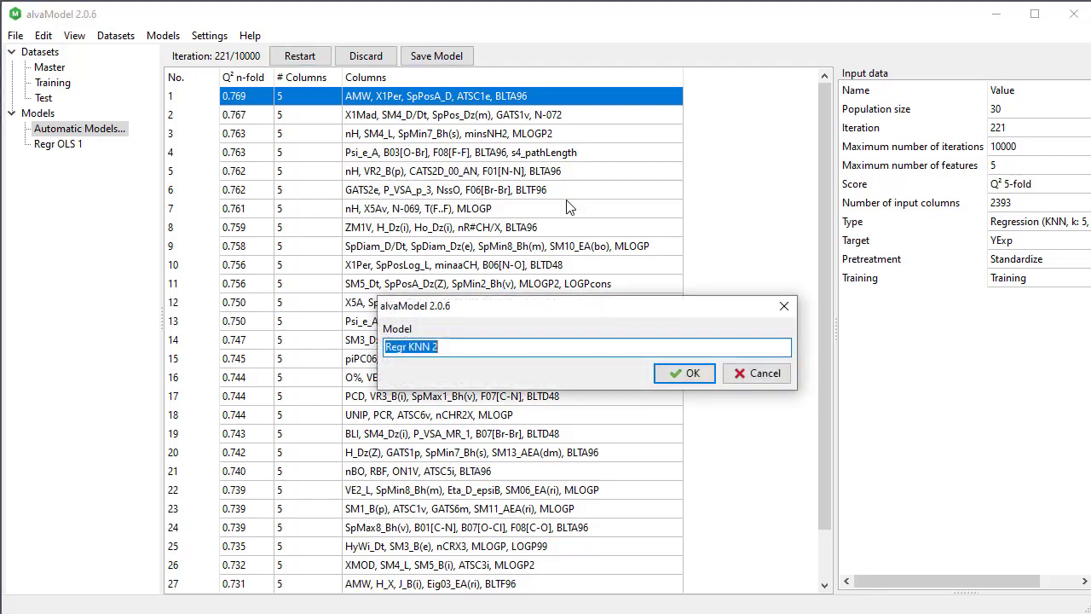
{"action": "left_click", "coordinate": [678, 373]}
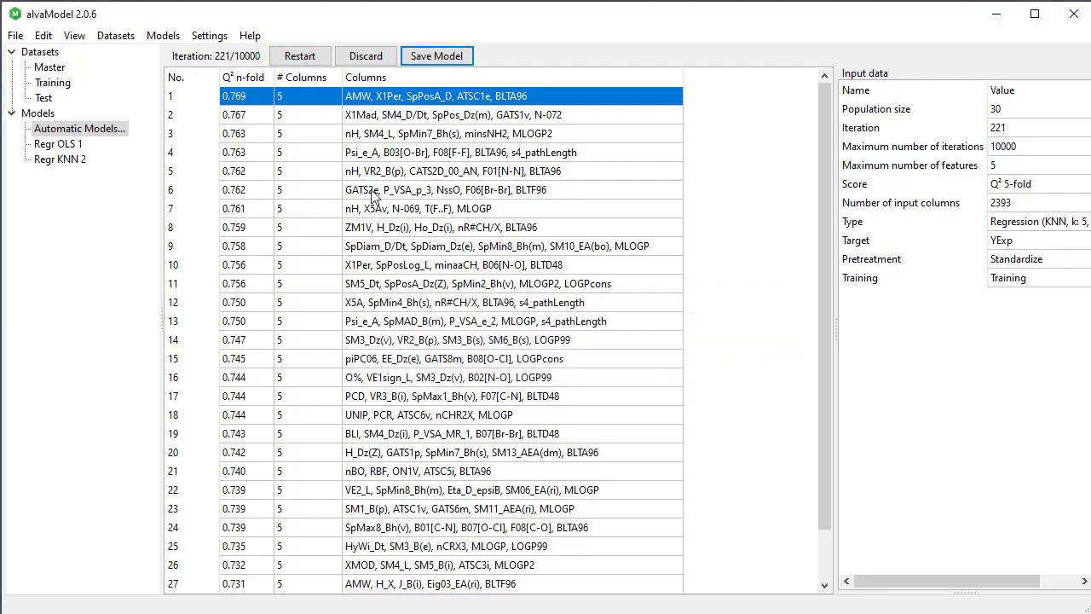
- View the Regr KNN 2 model and examine molecule 3's prediction details, including its contributions and nearest neighbours
{"action": "left_click", "coordinate": [80, 160]}
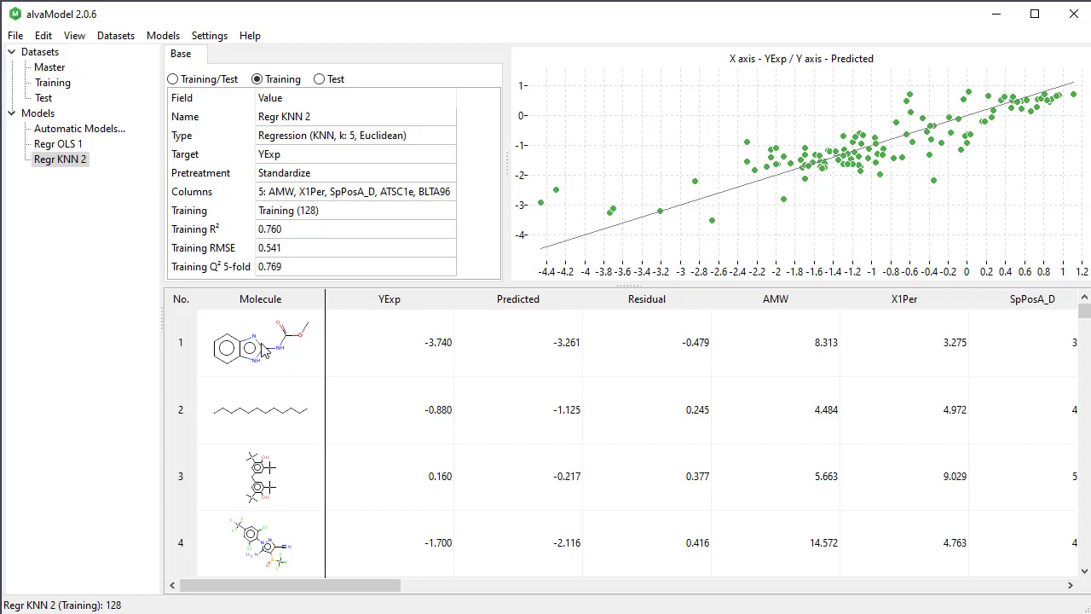
{"action": "double_click", "coordinate": [287, 486]}
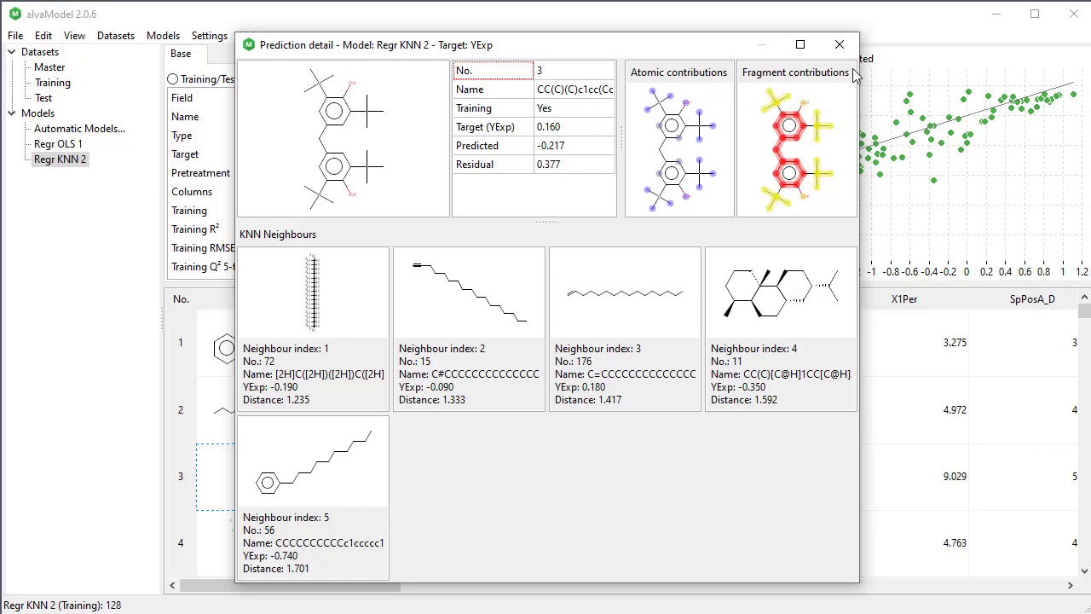
{"action": "left_click", "coordinate": [840, 46]}
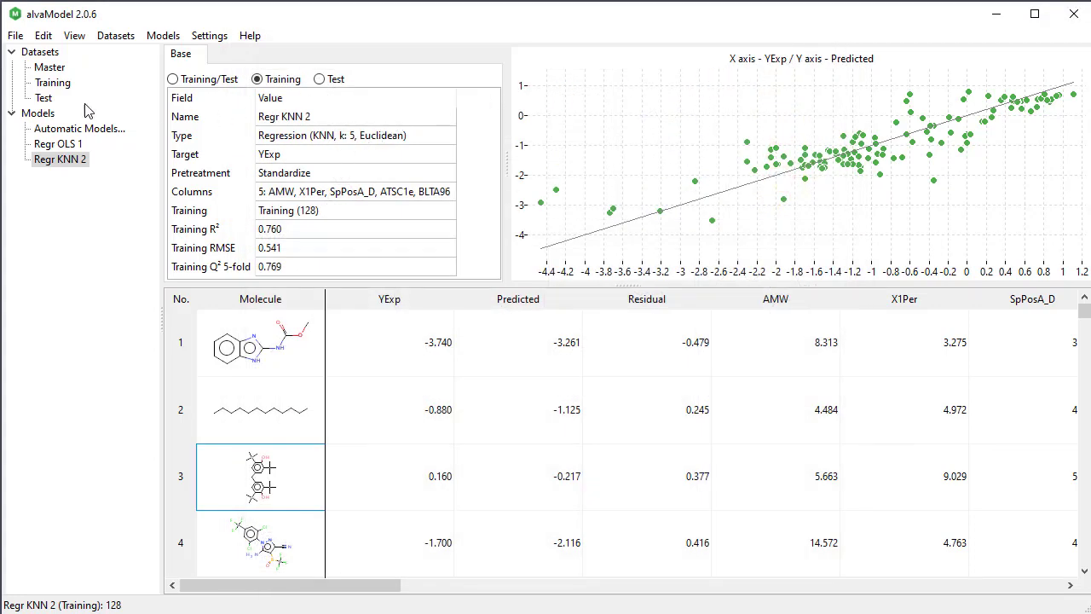
- Add a classification model to the sweetness project using K-nearest neighbors with K 5, Euclidean distance, and the Training and Test datasets
{"action": "left_click", "coordinate": [61, 128]}
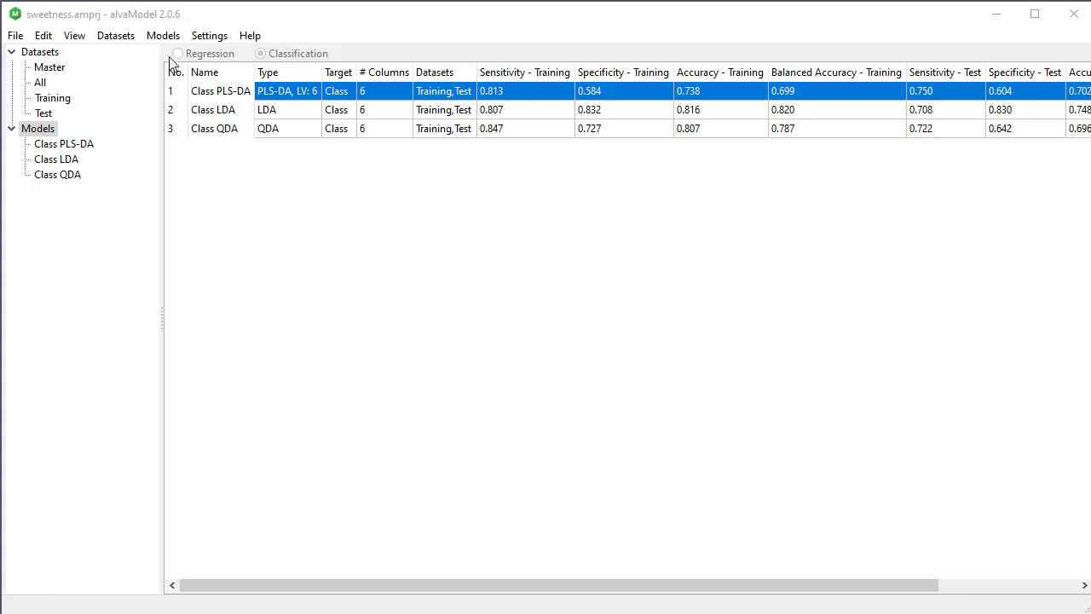
{"action": "left_click", "coordinate": [167, 35]}
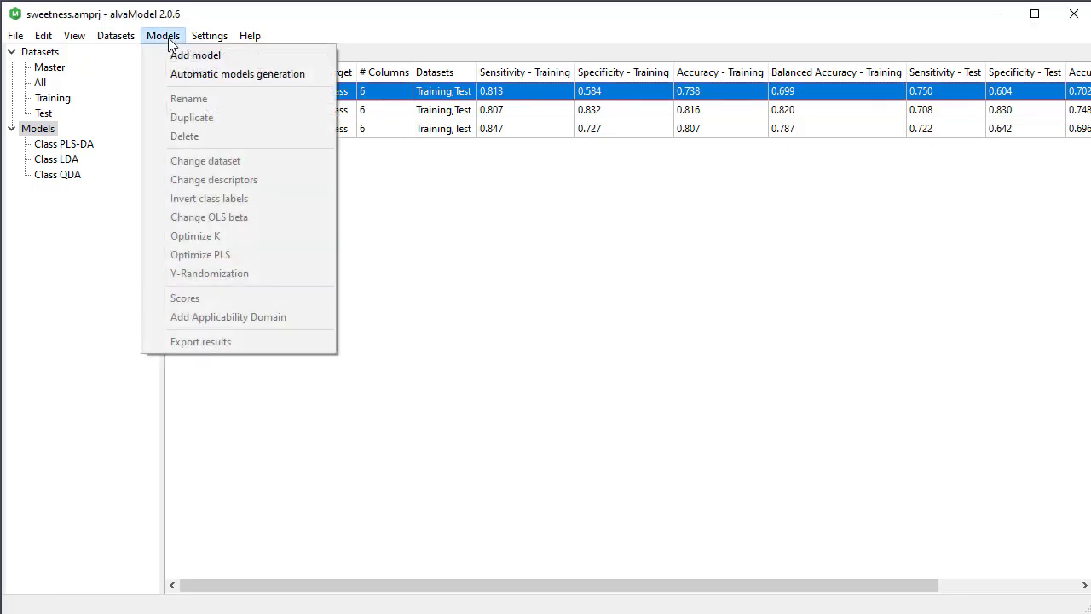
{"action": "left_click", "coordinate": [308, 62]}
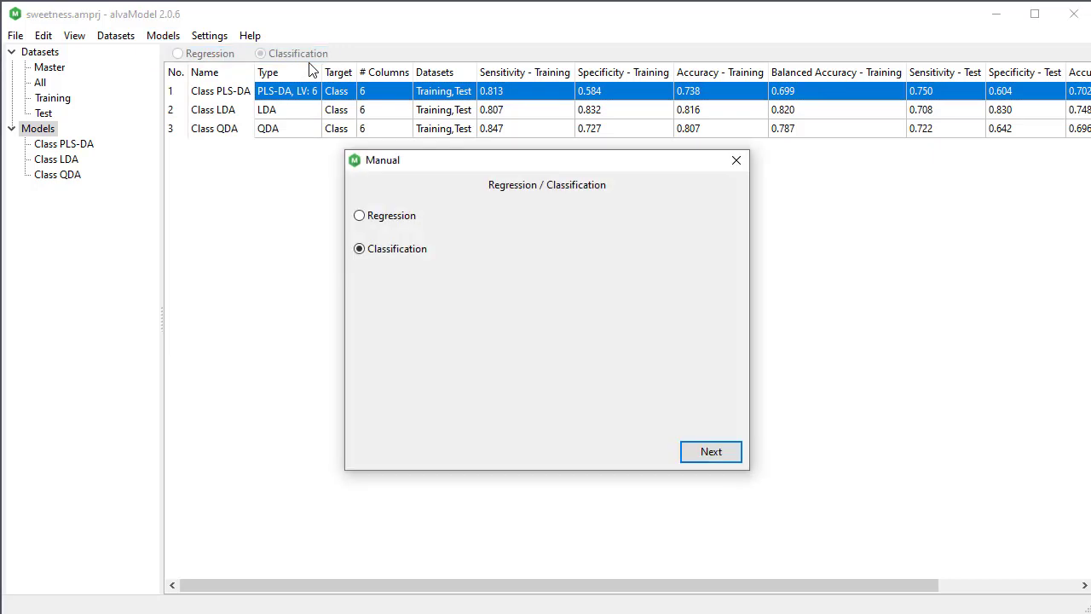
{"action": "left_click", "coordinate": [713, 452]}
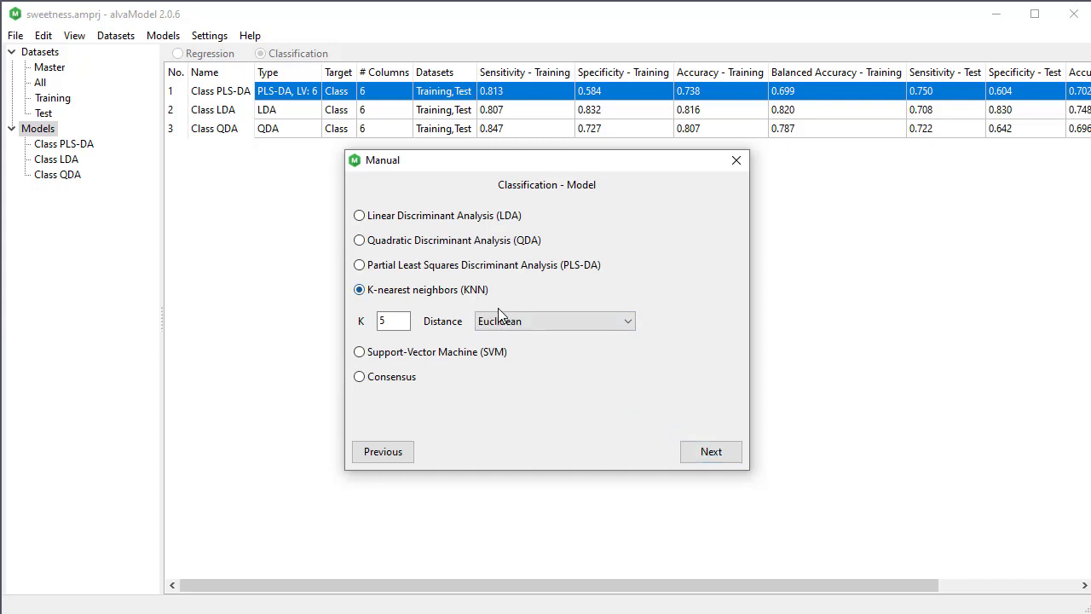
{"action": "left_click", "coordinate": [712, 452]}
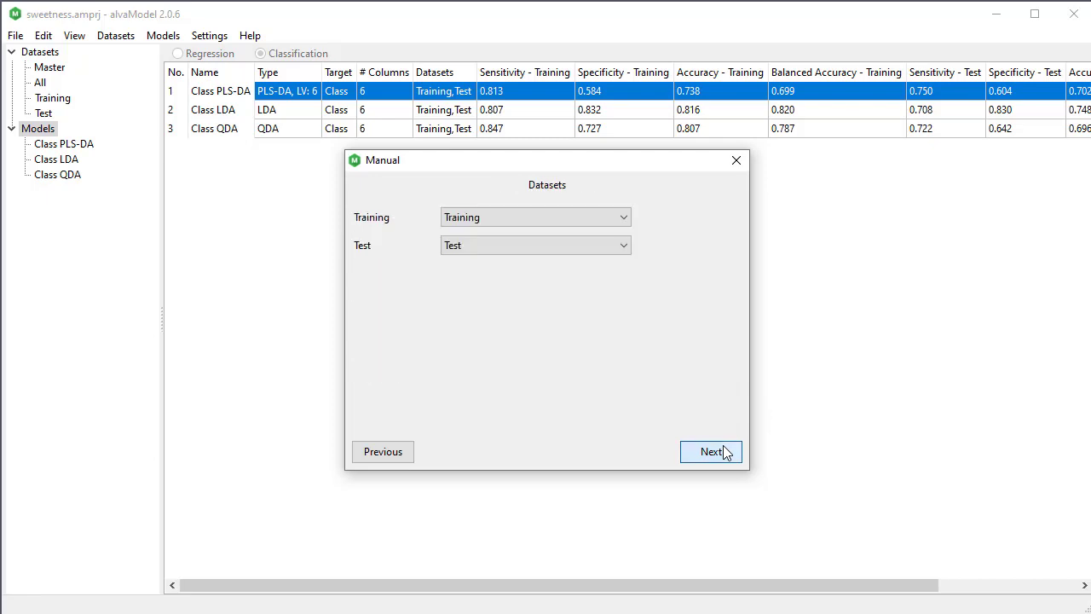
{"action": "left_click", "coordinate": [713, 452]}
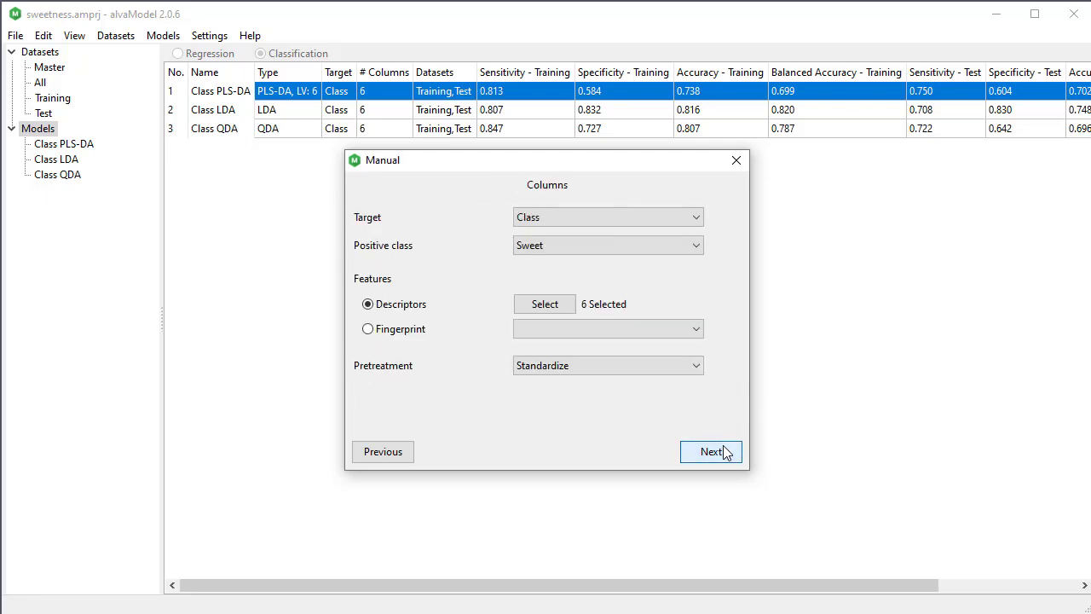
- Create the KNN model with target Class, positive class Sweet, the six selected descriptors as features, and Standardize pretreatment
{"action": "left_click", "coordinate": [561, 308]}
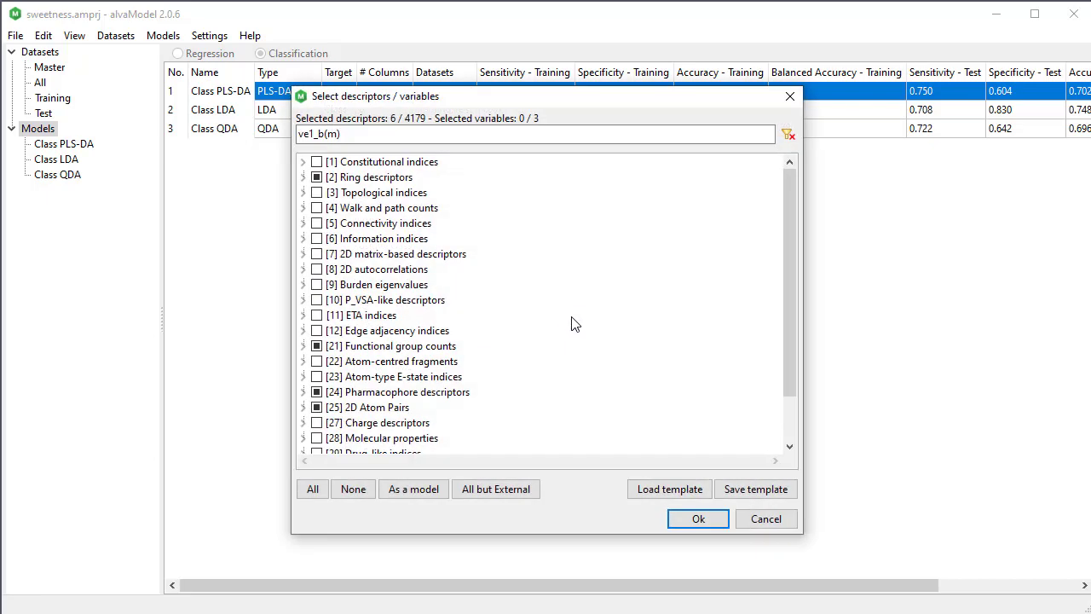
{"action": "left_click", "coordinate": [698, 519]}
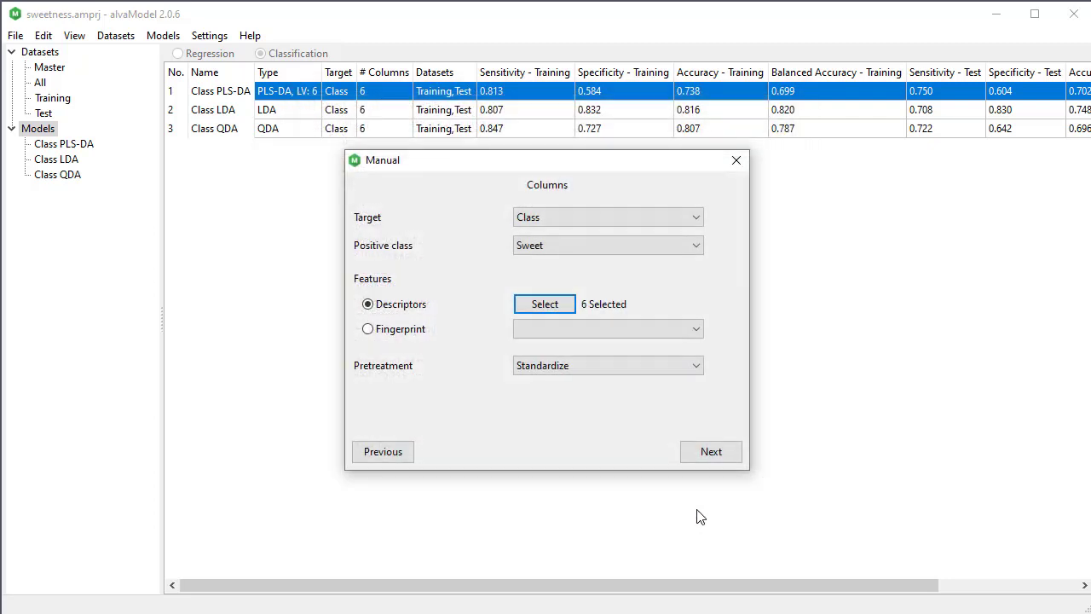
{"action": "left_click", "coordinate": [601, 331]}
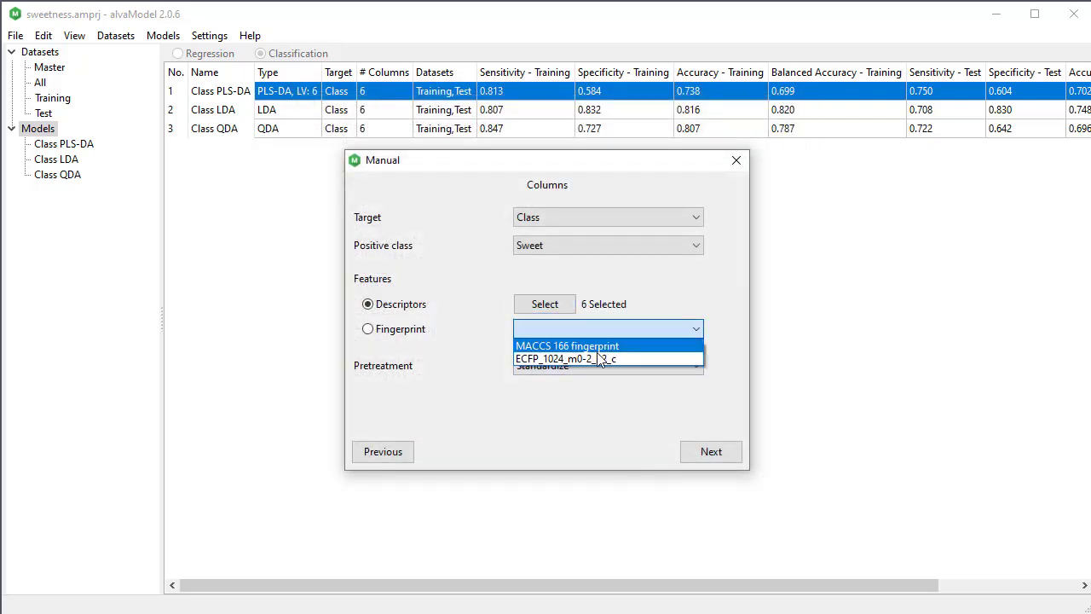
{"action": "left_click", "coordinate": [498, 326]}
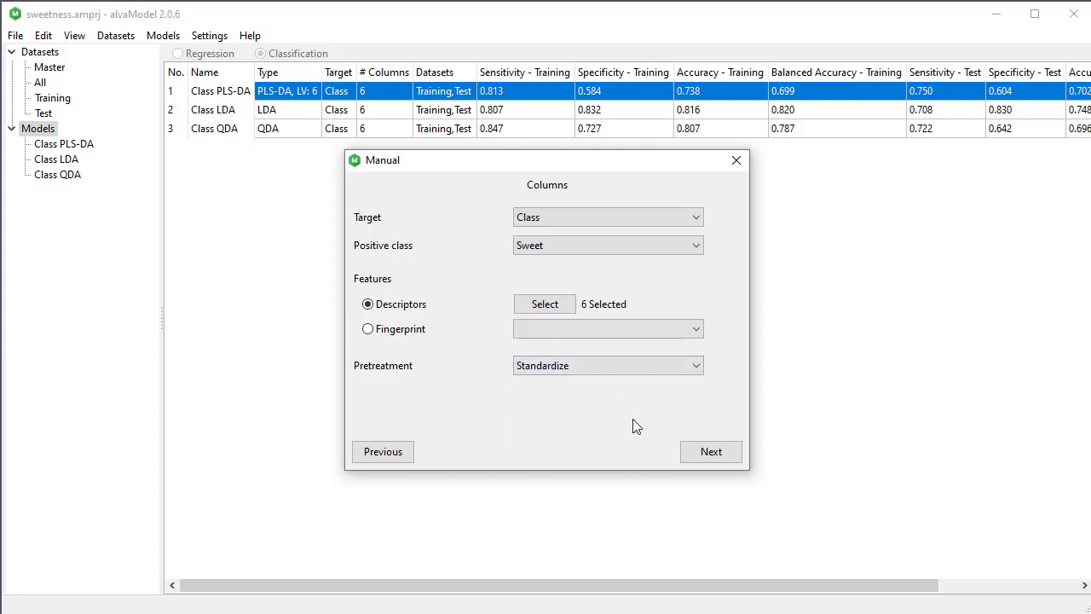
{"action": "left_click", "coordinate": [731, 453]}
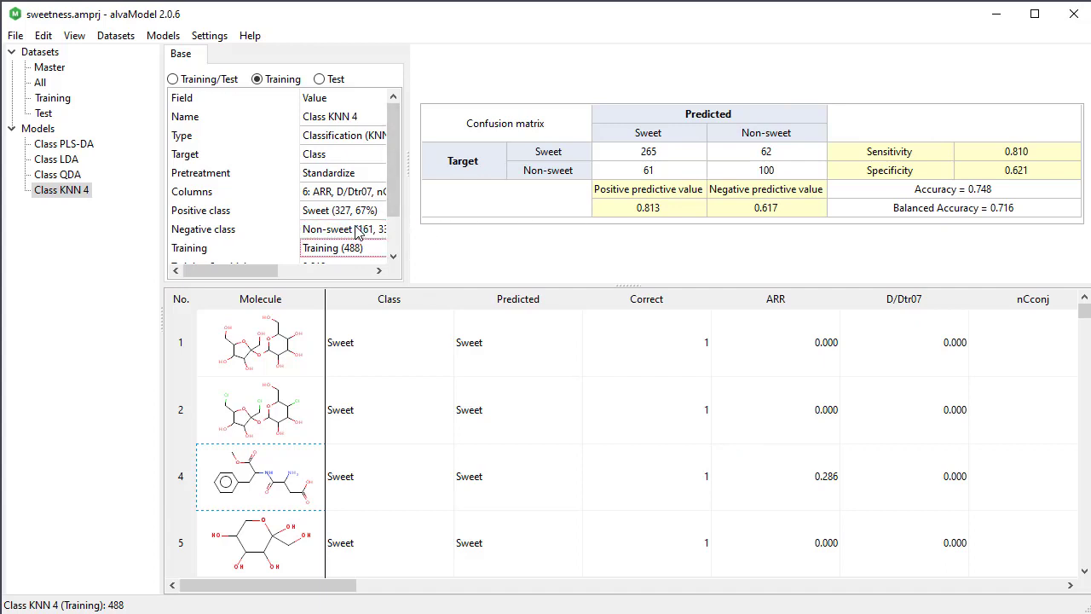
- Review the Class KNN 4 model and compare its performance for K values from 2 to 20, keeping the current K
{"action": "scroll", "coordinate": [358, 232], "scroll_direction": "down", "scroll_amount": 1}
{"action": "right_click", "coordinate": [72, 195]}
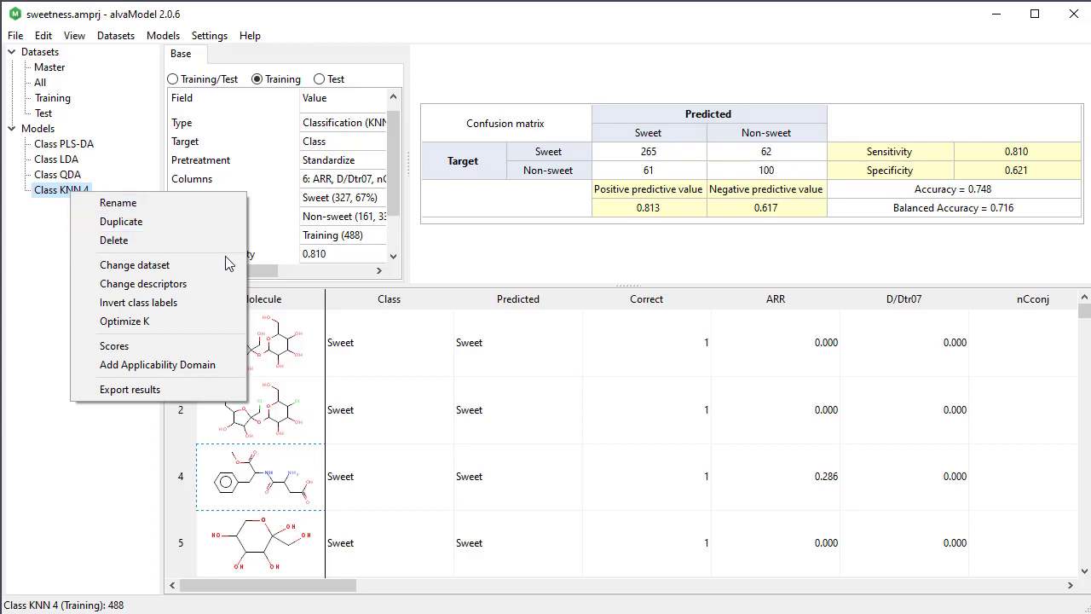
{"action": "left_click", "coordinate": [220, 324]}
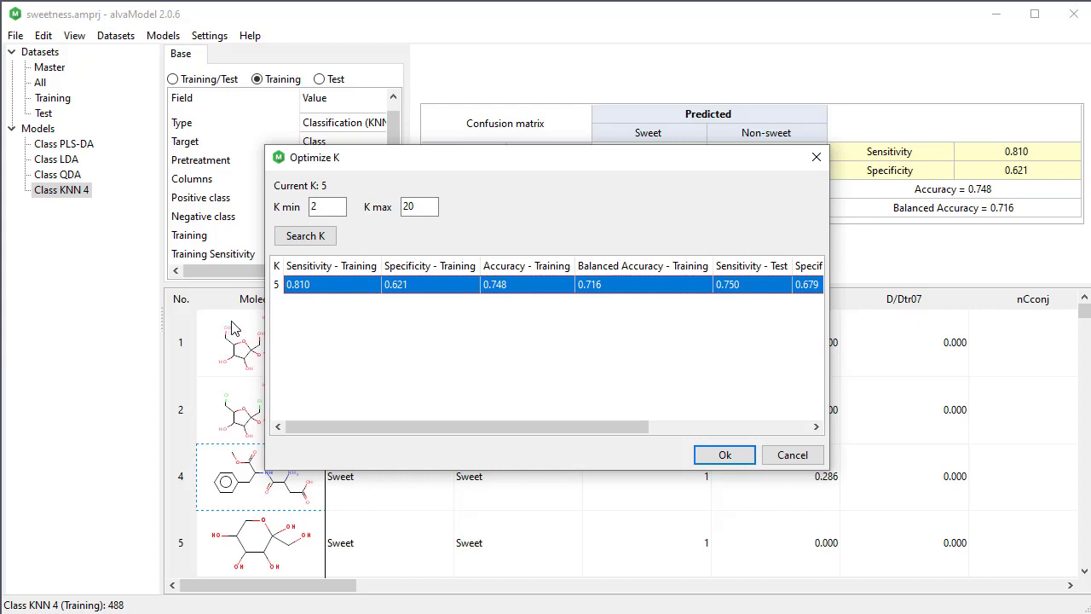
{"action": "left_click", "coordinate": [312, 235]}
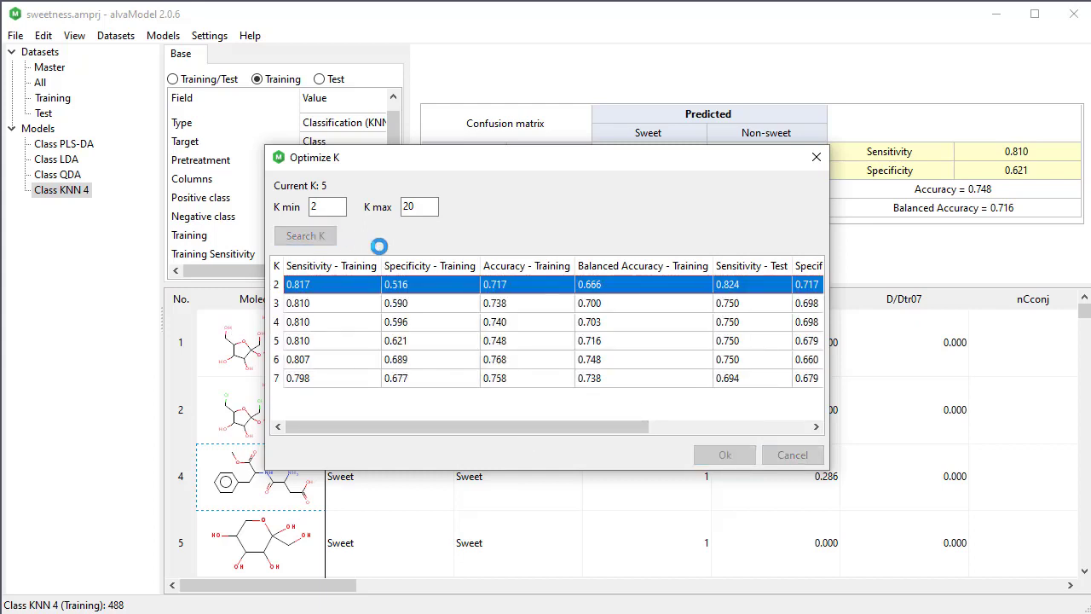
{"action": "left_click", "coordinate": [790, 457]}
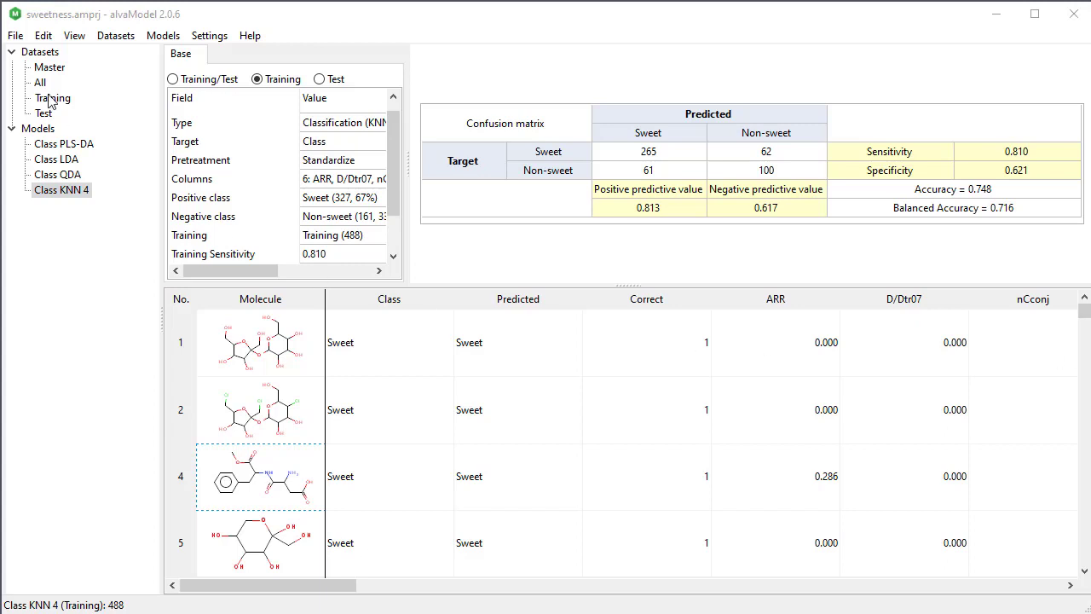
- Open the model export and enter "Project name" as the name and "Project description" as the description
{"action": "left_click", "coordinate": [16, 35]}
{"action": "left_click", "coordinate": [58, 100]}
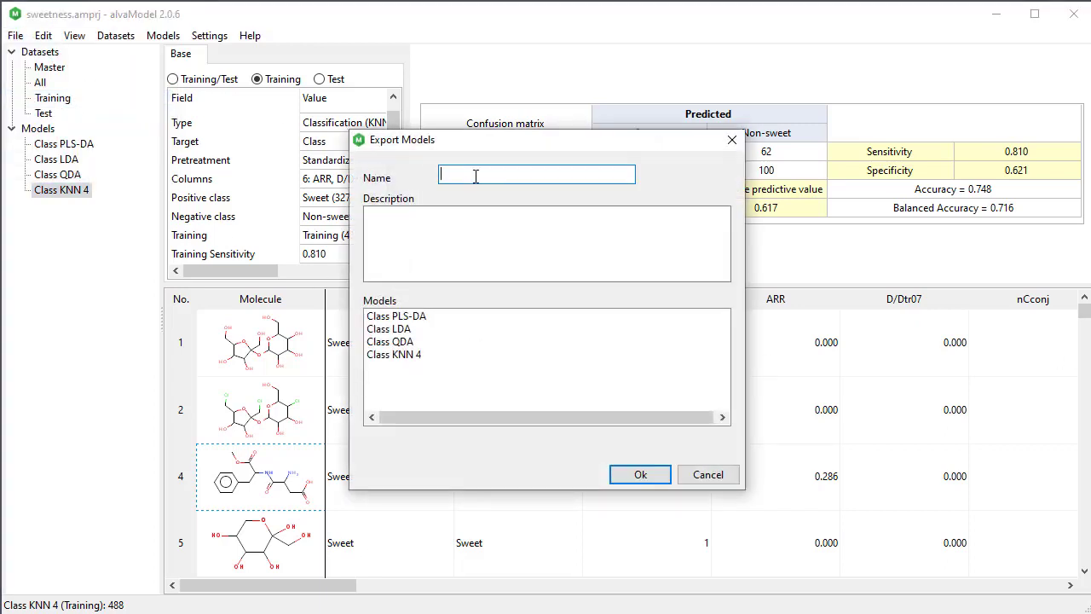
{"action": "type", "text": "Project name"}
{"action": "key", "text": "Tab"}
{"action": "type", "text": "Pr"}
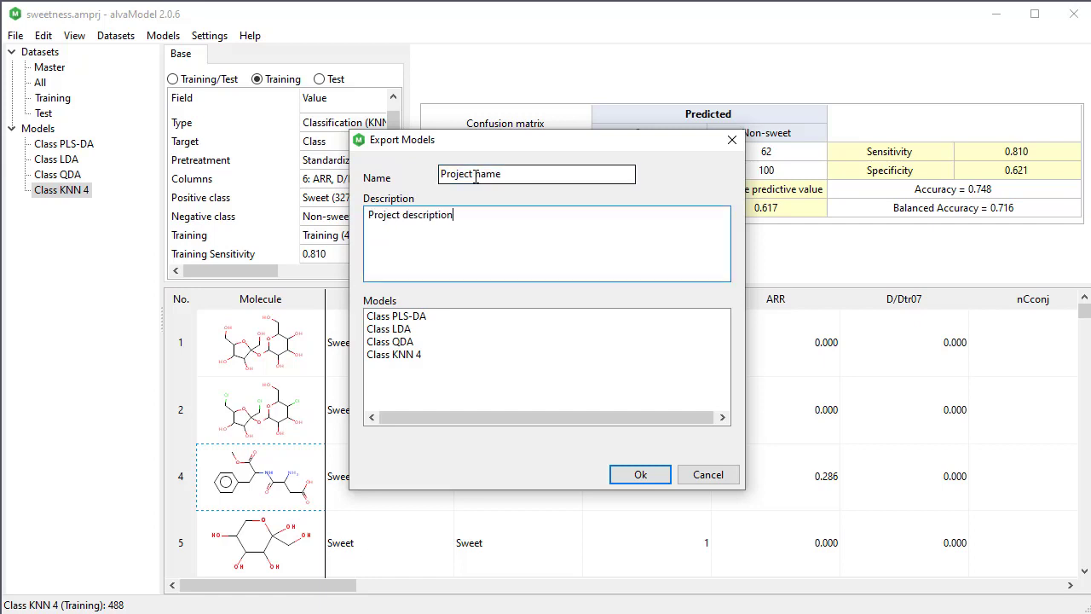
- Select the Class PLS-DA, Class LDA and Class KNN 4 models and export them to a file named myproject
{"action": "left_click_drag", "start_coordinate": [425, 316], "coordinate": [430, 335]}
{"action": "left_click", "coordinate": [659, 479]}
{"action": "type", "text": "myproje"}
{"action": "key", "text": "BackSpace"}
{"action": "type", "text": "ect"}
{"action": "key", "text": "Return"}
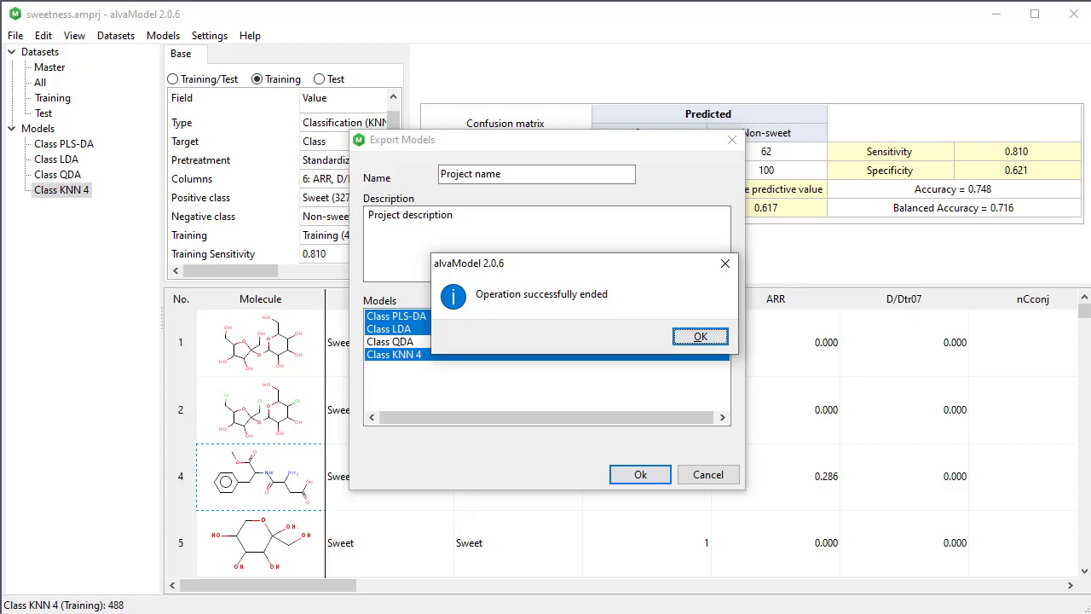
{"action": "key", "text": "Return"}
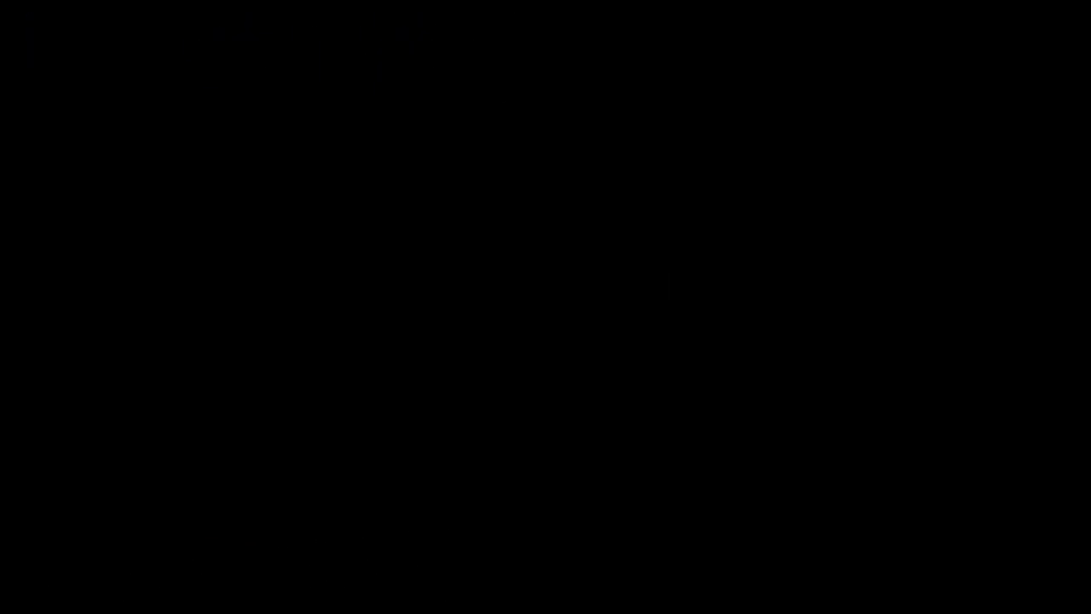